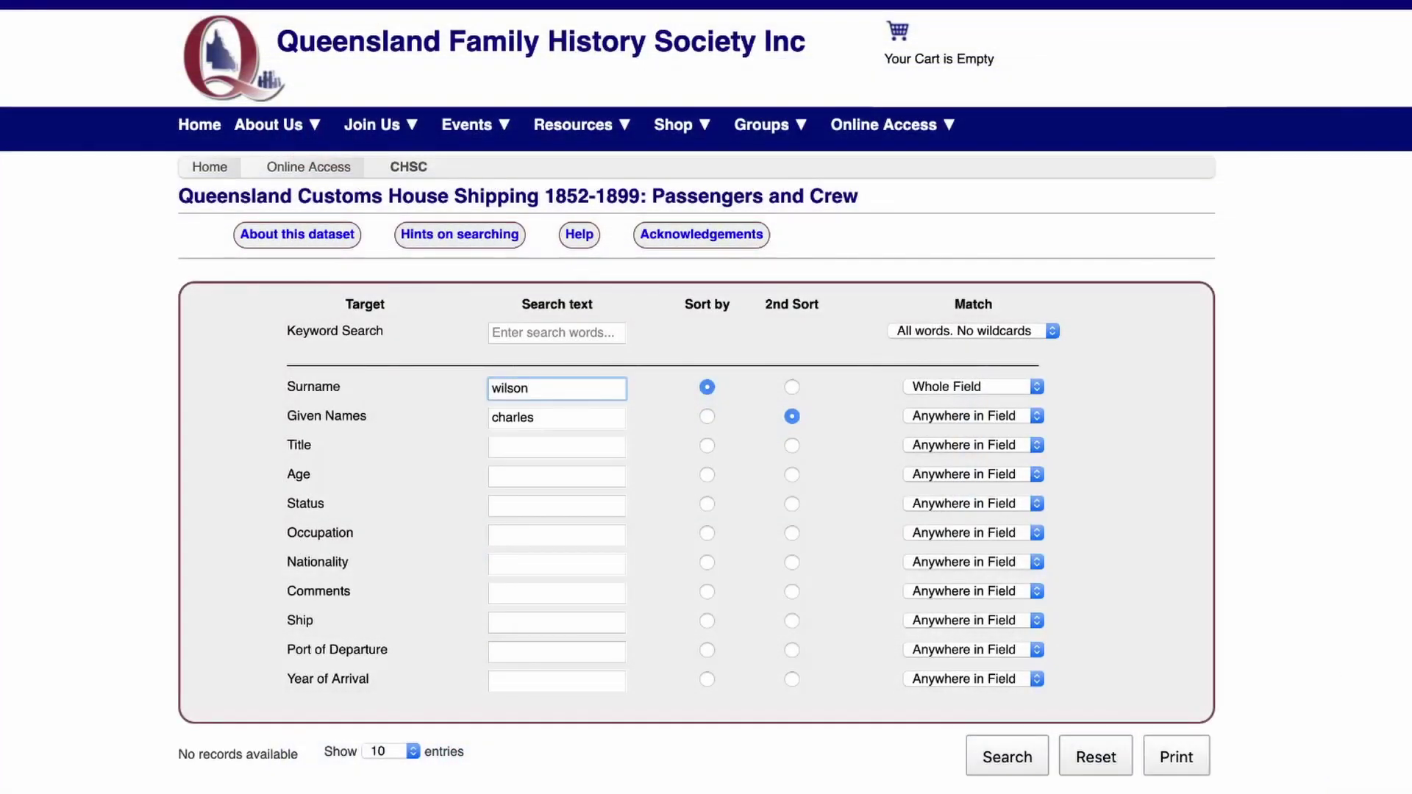
Search the Customs House Shipping records with the entered name and view full details of the first age-35 passenger entry on the Wanata.
{"action": "left_click", "coordinate": [1007, 757]}
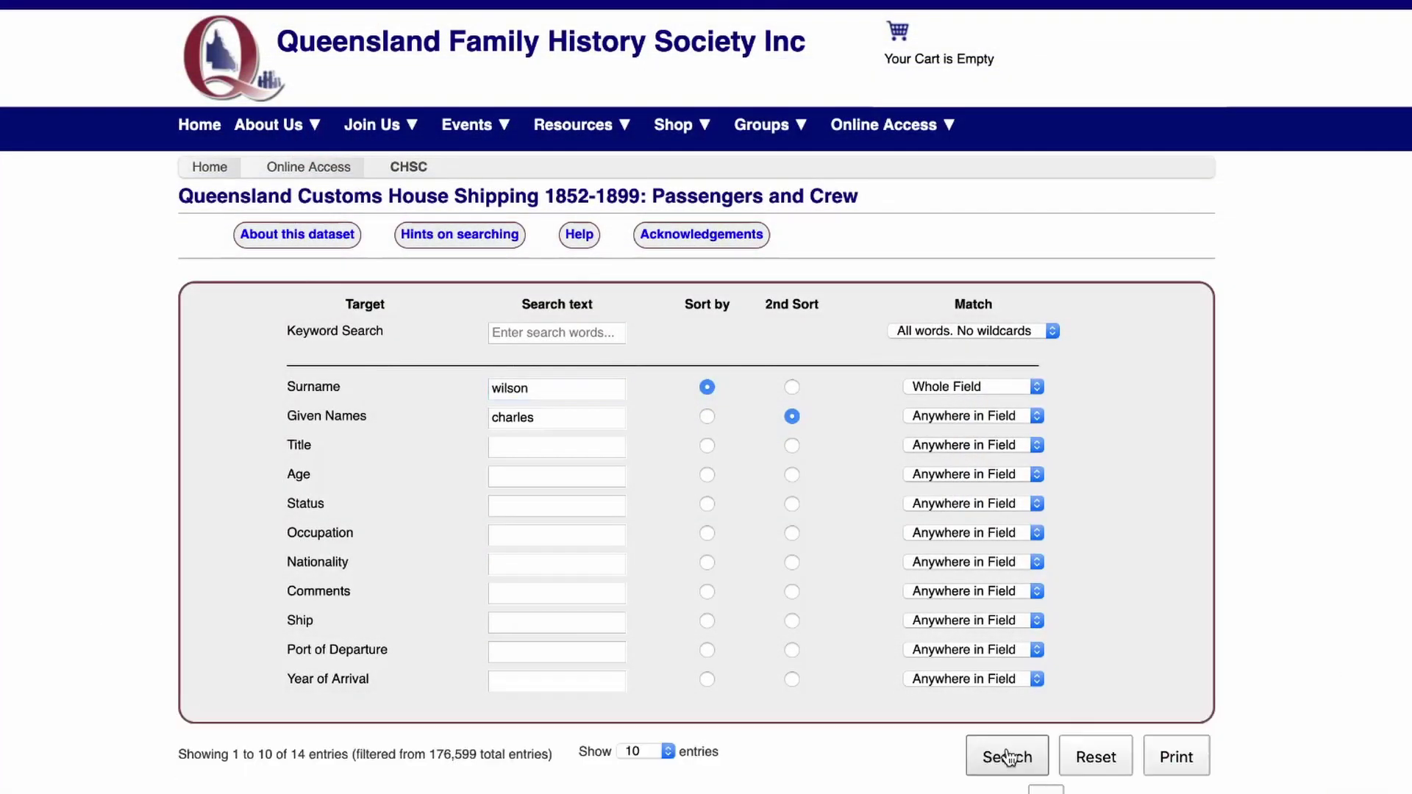
{"action": "scroll", "coordinate": [826, 778], "scroll_direction": "down", "scroll_amount": 5}
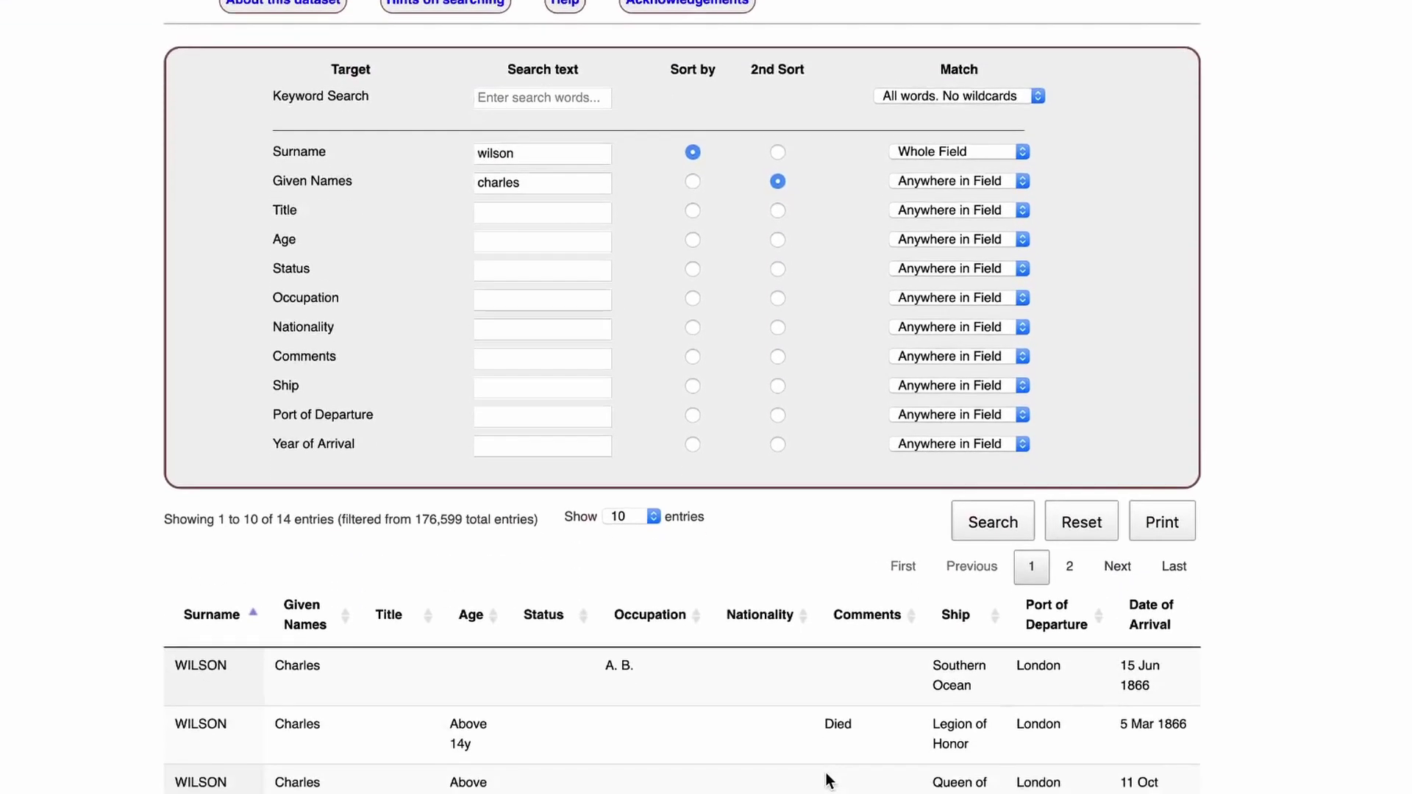
{"action": "scroll", "coordinate": [827, 778], "scroll_direction": "down", "scroll_amount": 8}
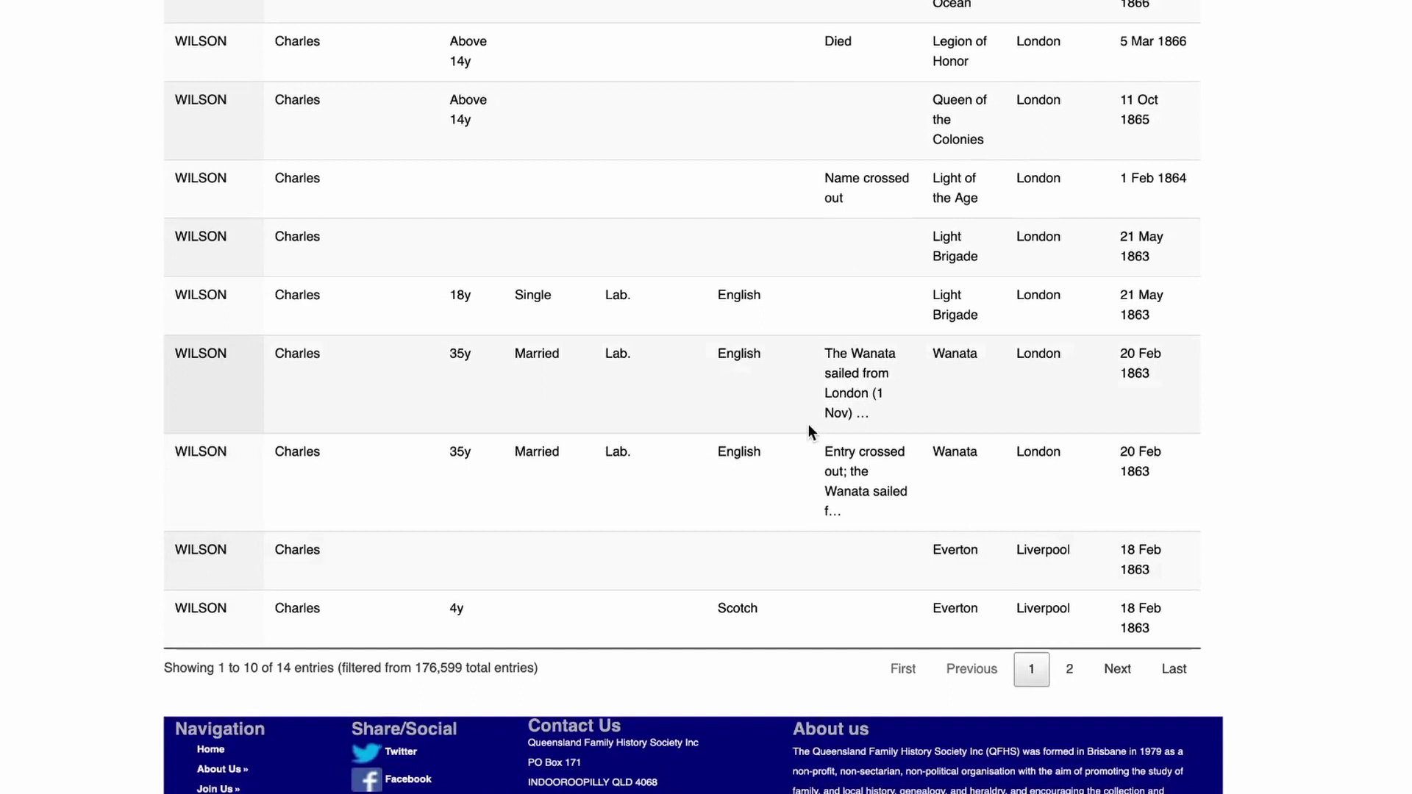
{"action": "left_click", "coordinate": [656, 385]}
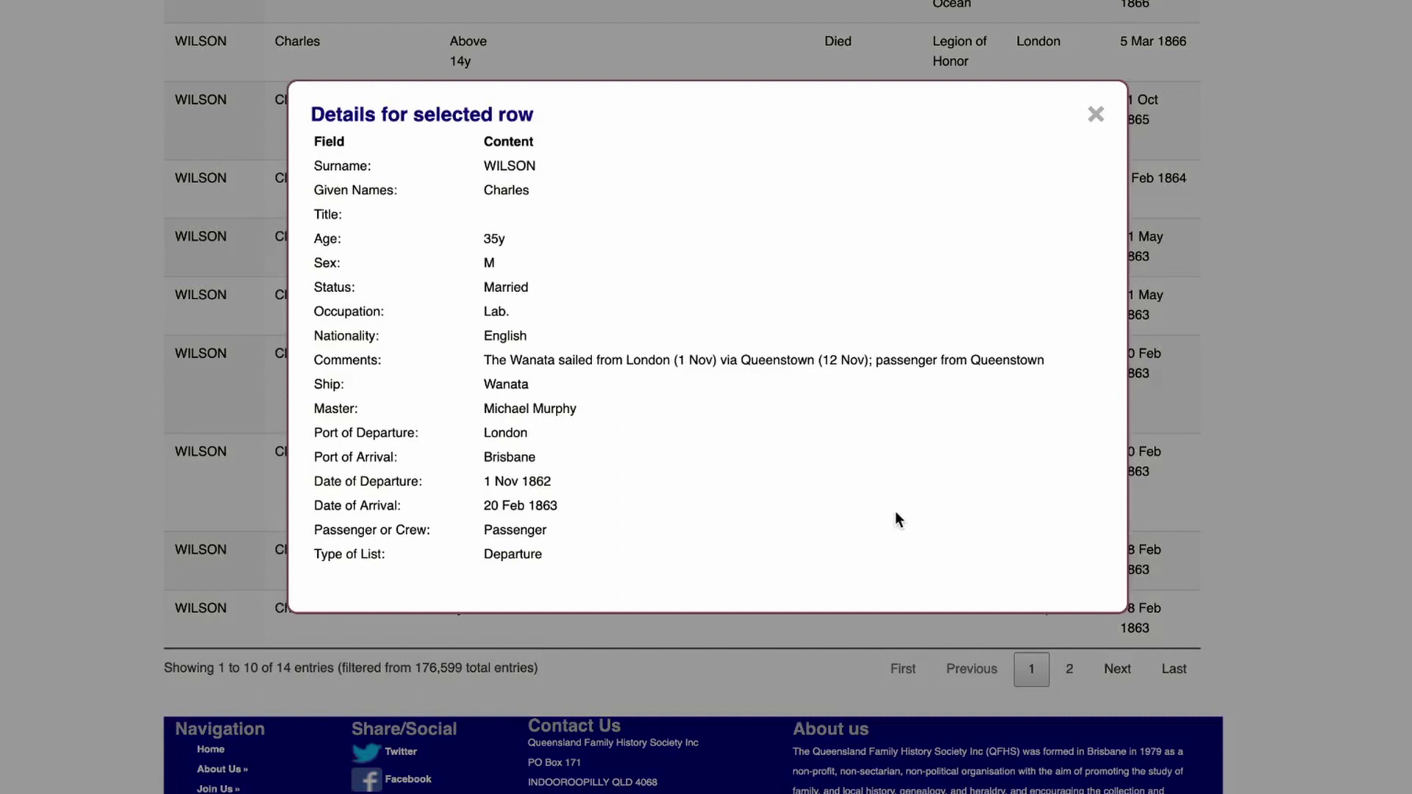
{"action": "left_click", "coordinate": [1094, 114]}
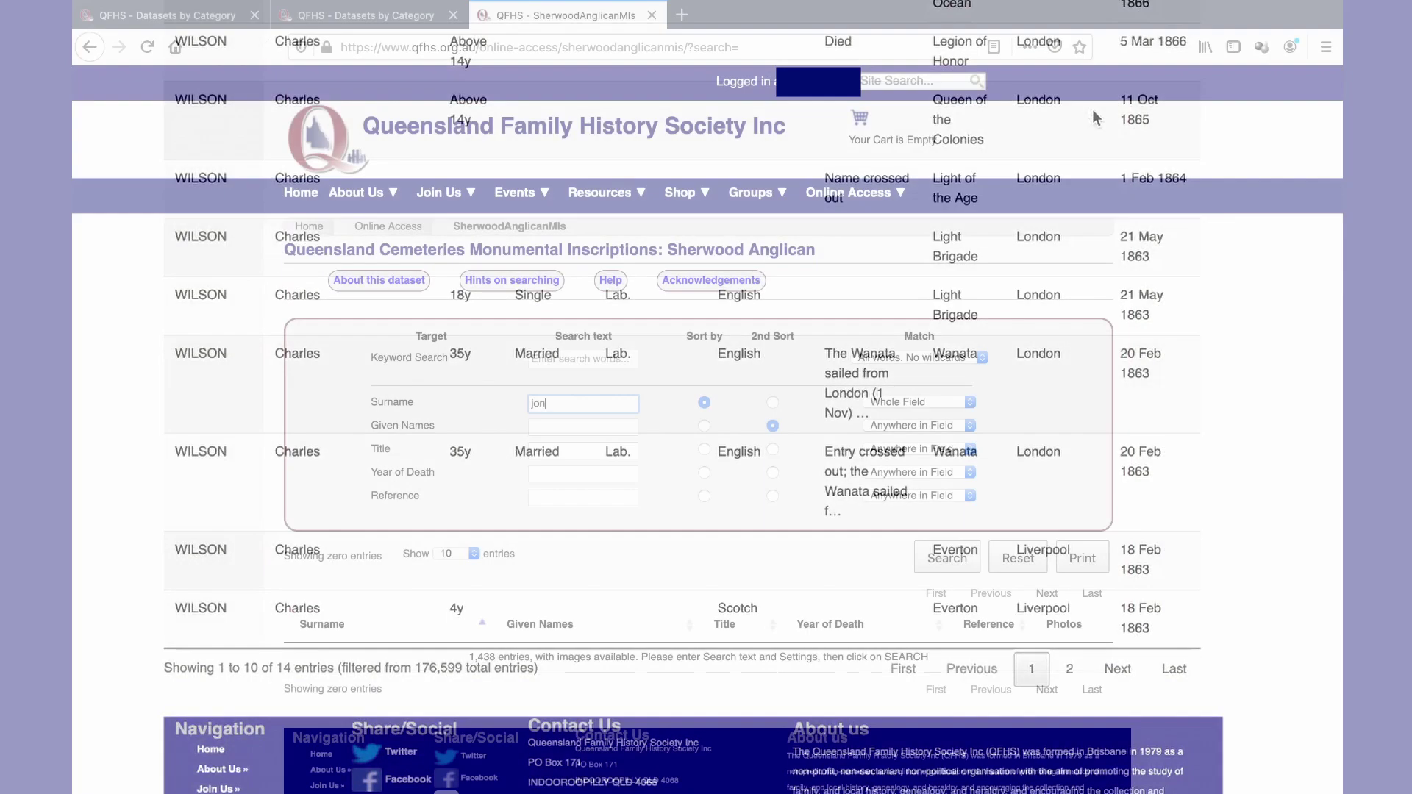
Search the Sherwood Anglican inscriptions by the surname and view the headstone image for the 1889 entry with reference 315.
{"action": "type", "text": "es"}
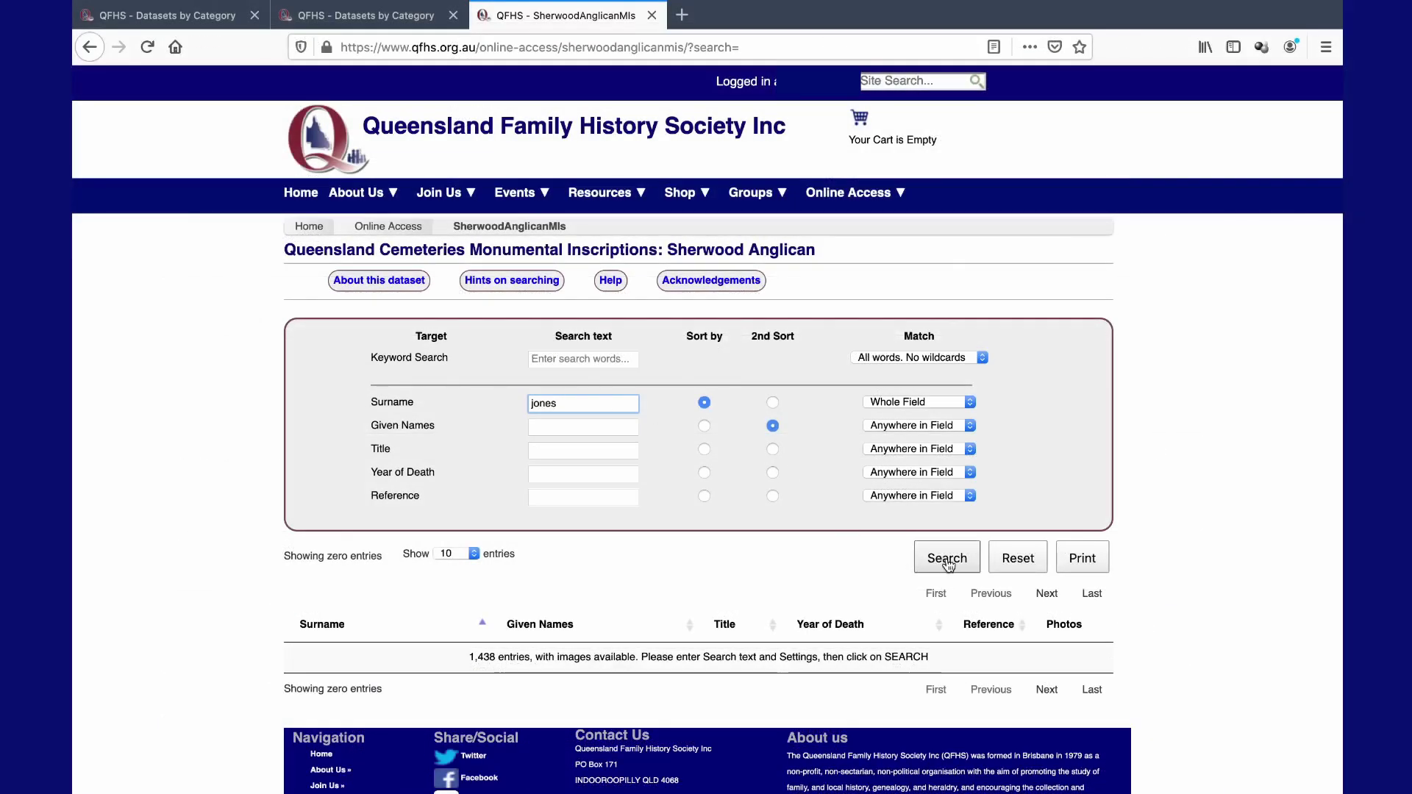
{"action": "left_click", "coordinate": [947, 562]}
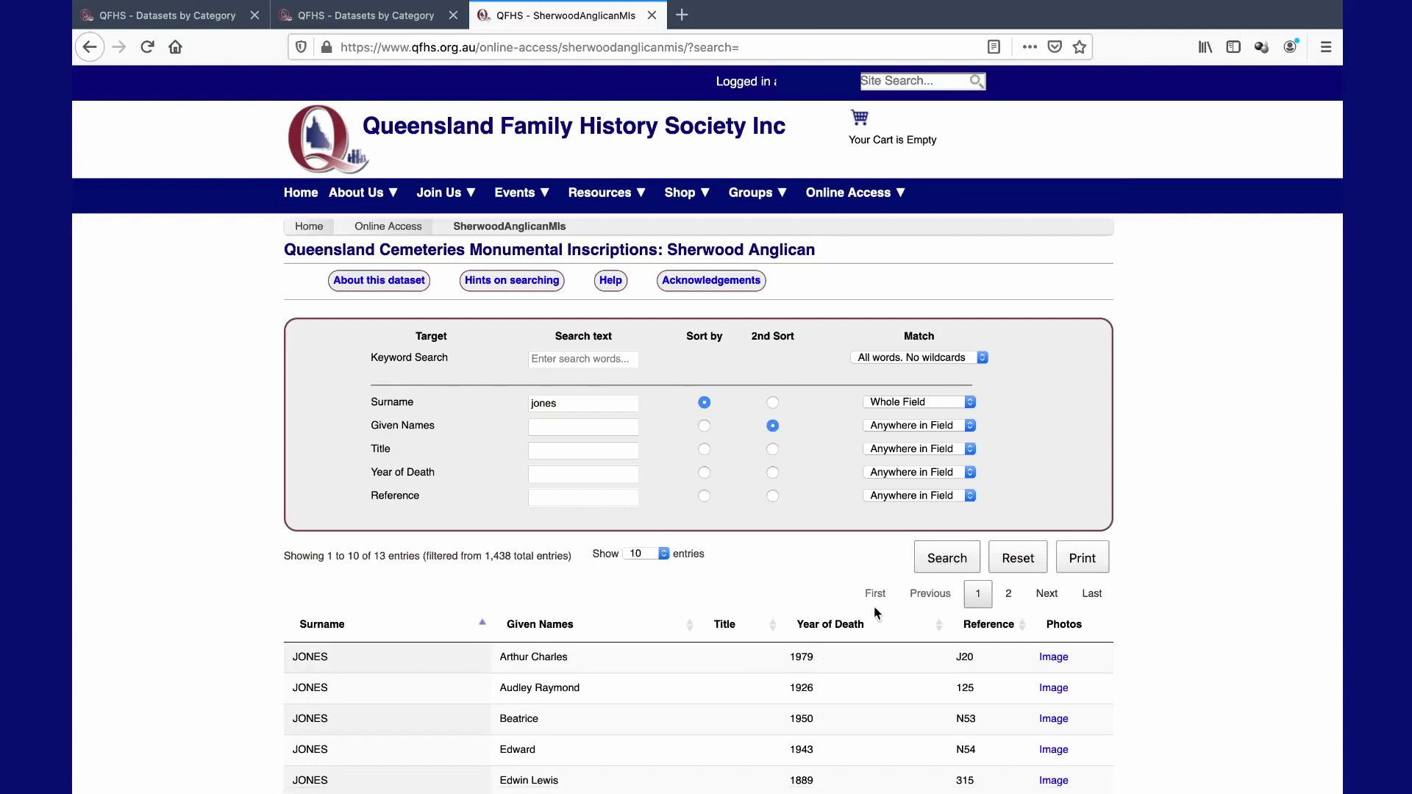
{"action": "scroll", "coordinate": [868, 743], "scroll_direction": "down", "scroll_amount": 3}
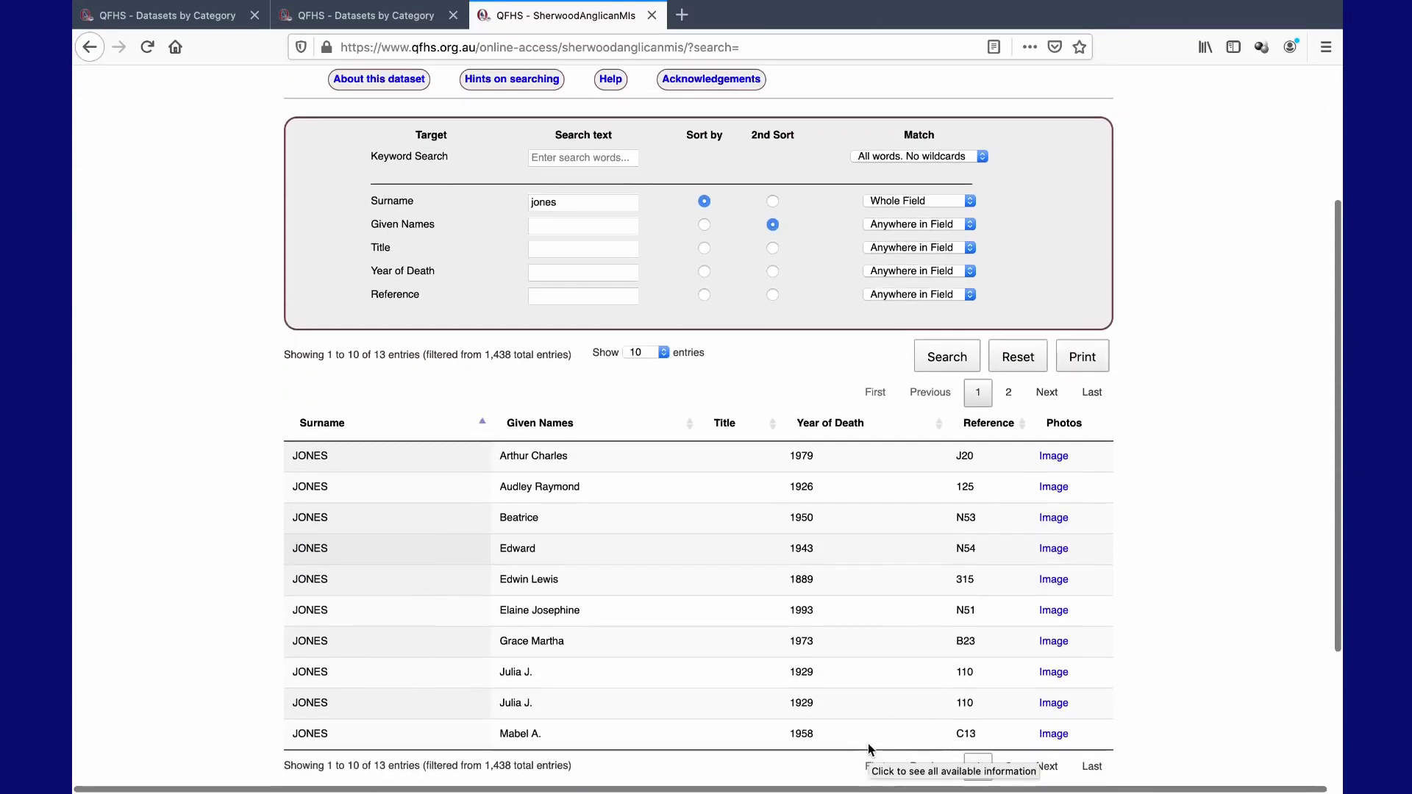
{"action": "left_click", "coordinate": [1053, 581]}
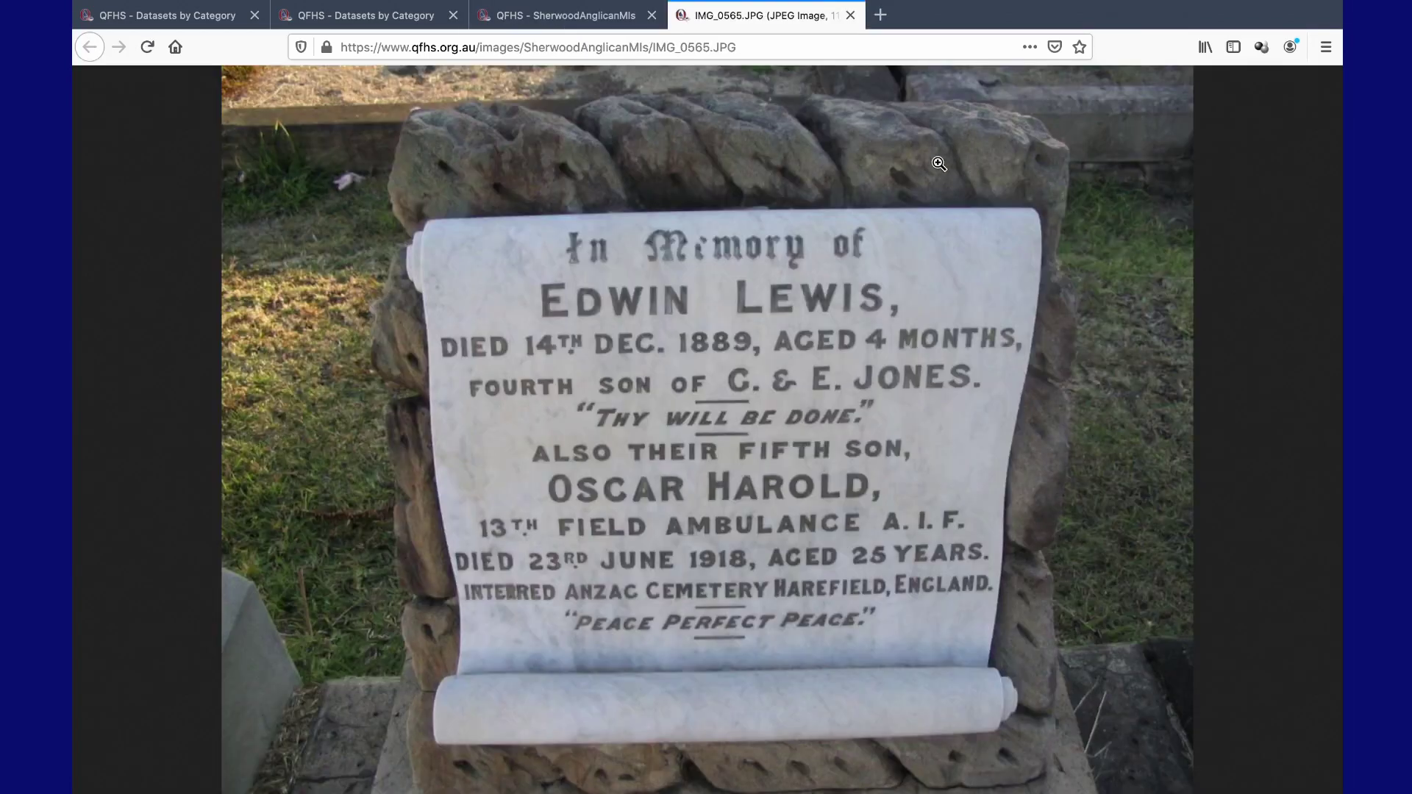
{"action": "left_click", "coordinate": [851, 16]}
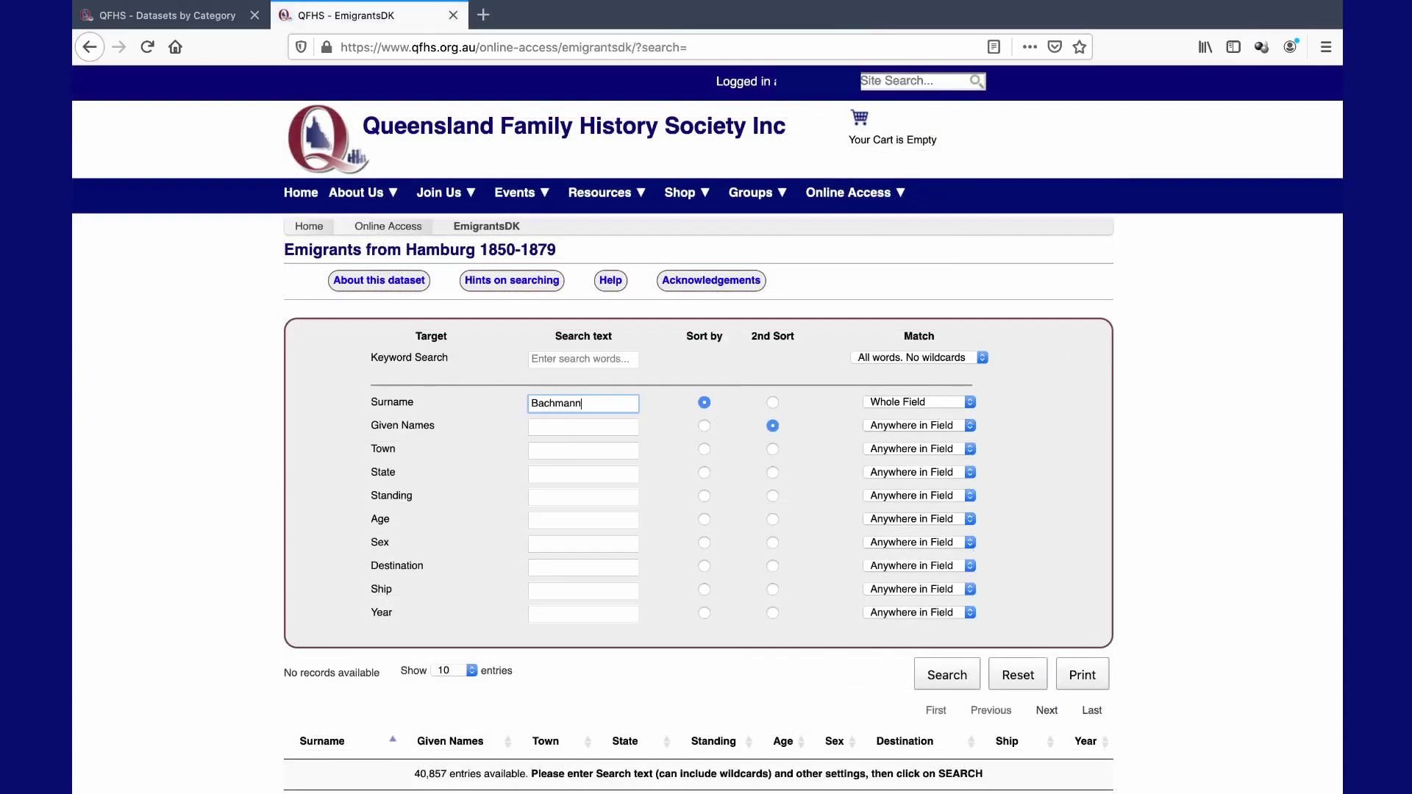
Search the Emigrants from Hamburg dataset by the entered surname and view the 1856 PDF linked from the Iserbrook entry.
{"action": "left_click", "coordinate": [947, 675]}
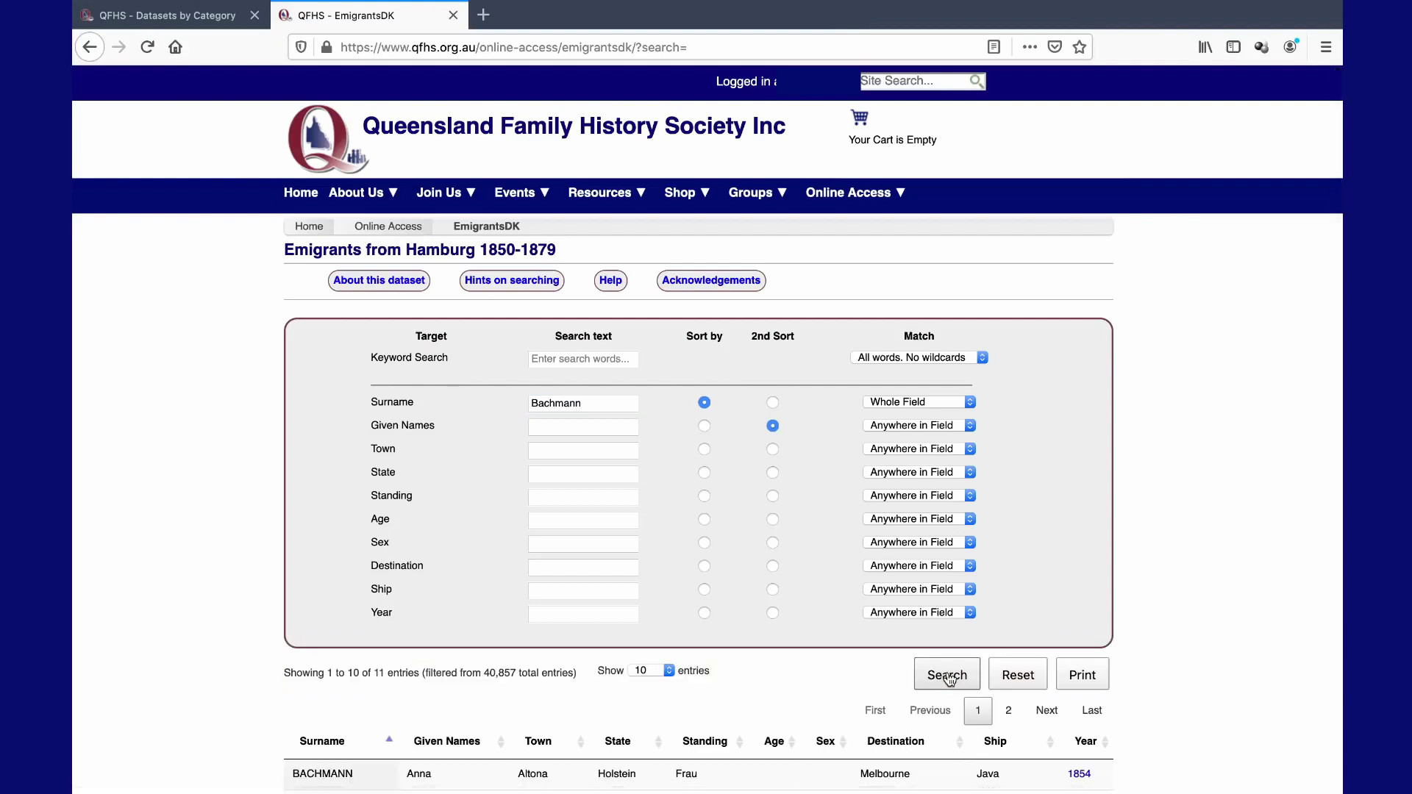
{"action": "scroll", "coordinate": [855, 684], "scroll_direction": "down", "scroll_amount": 7}
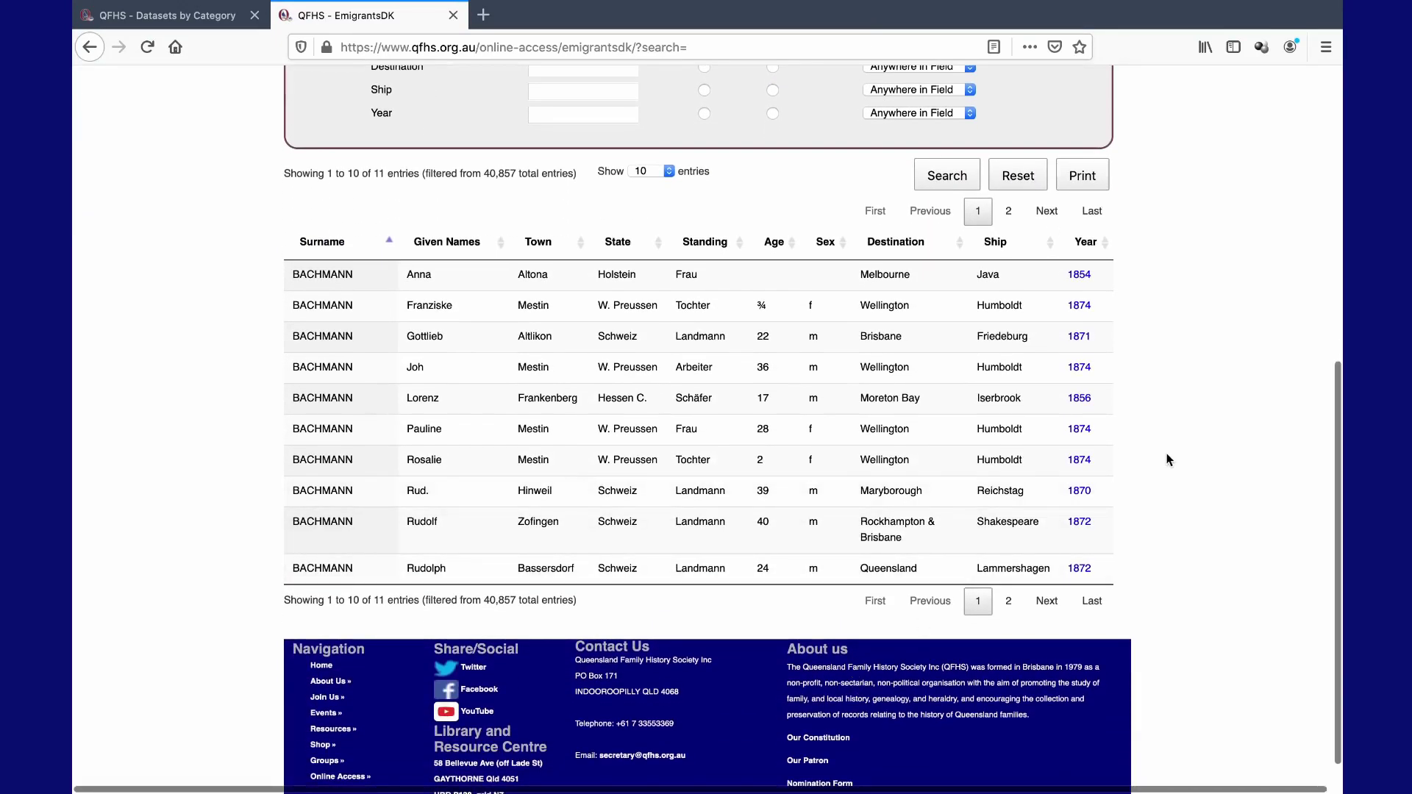
{"action": "left_click", "coordinate": [1086, 399]}
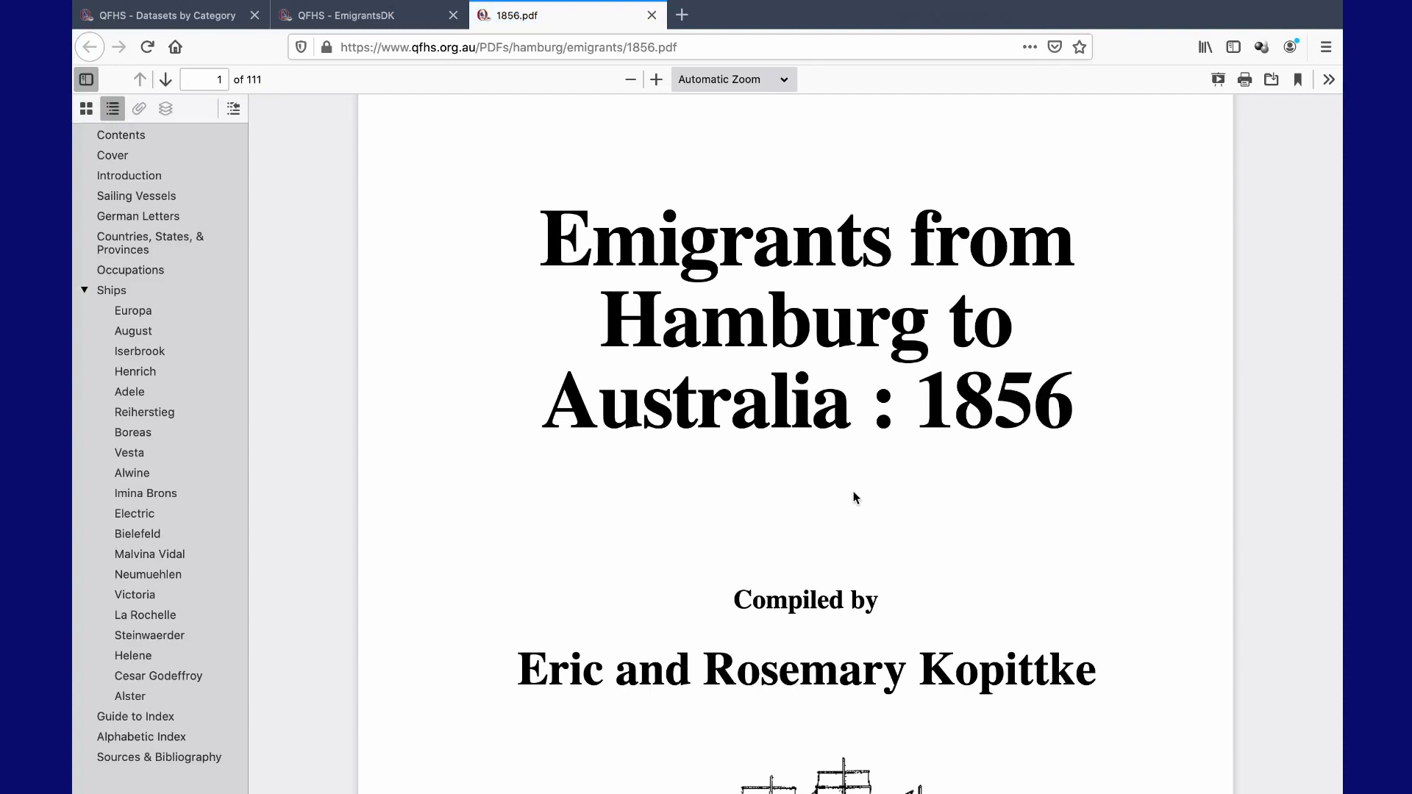
{"action": "left_click", "coordinate": [651, 15]}
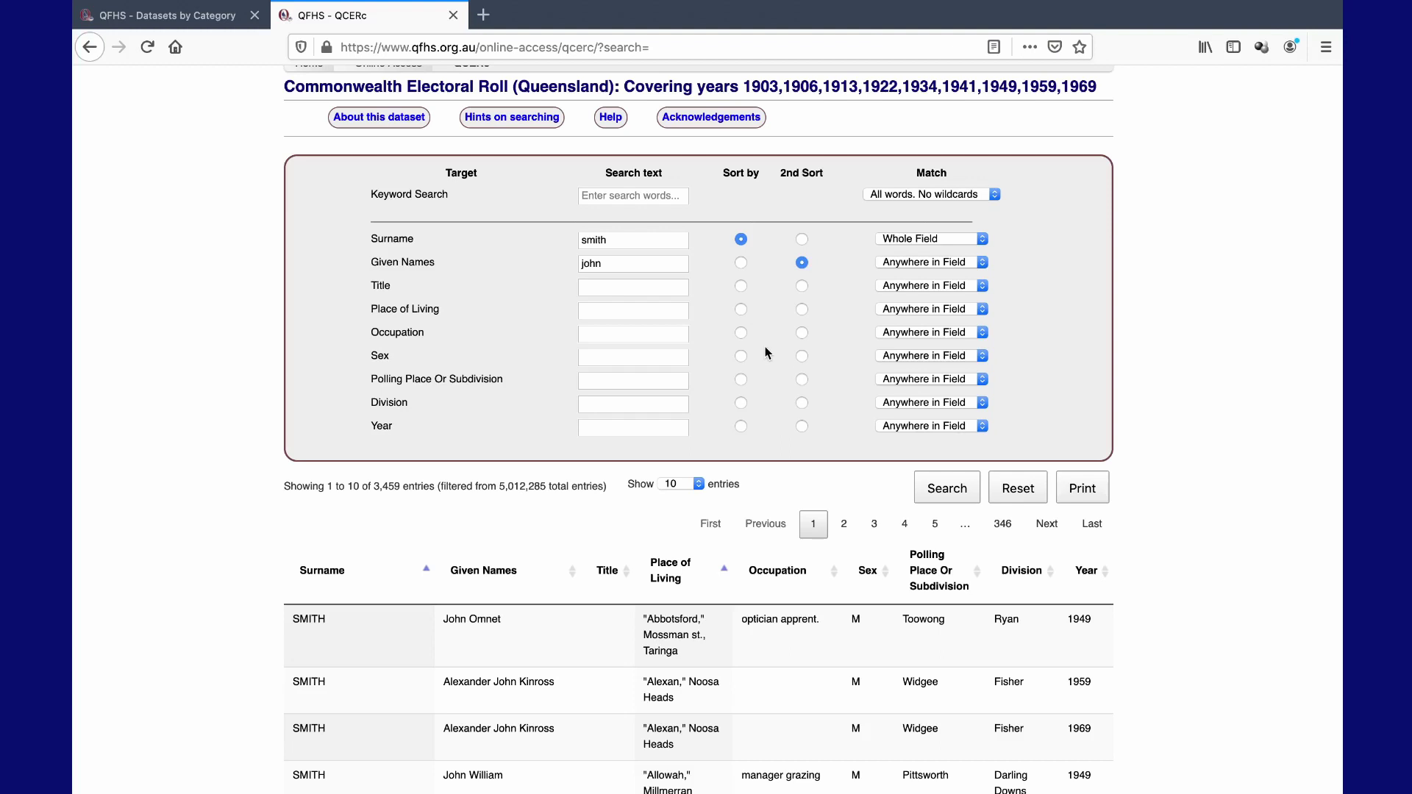
Set the electoral roll search to sort by Polling Place Or Subdivision, with Division as the second sort.
{"action": "left_click", "coordinate": [741, 379]}
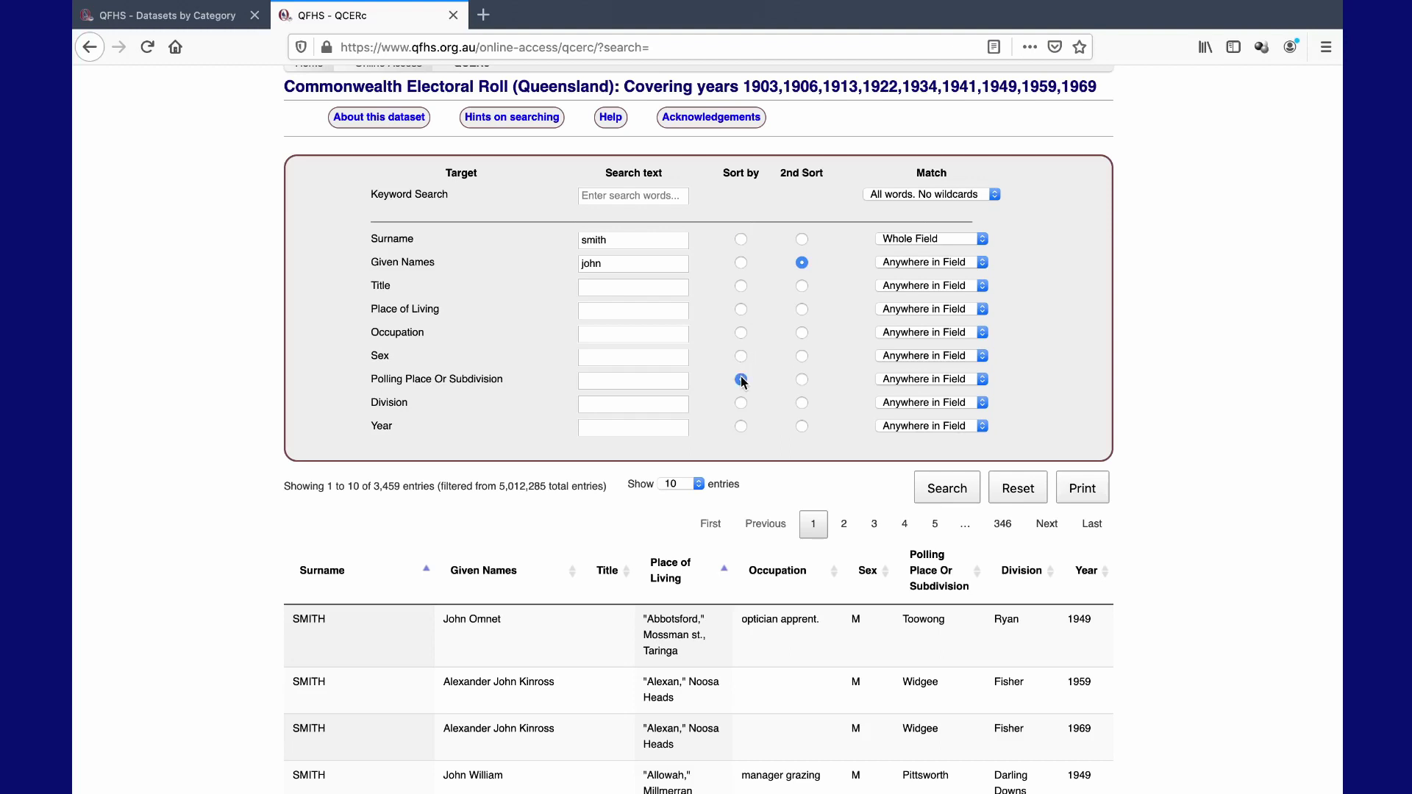
{"action": "left_click", "coordinate": [802, 404]}
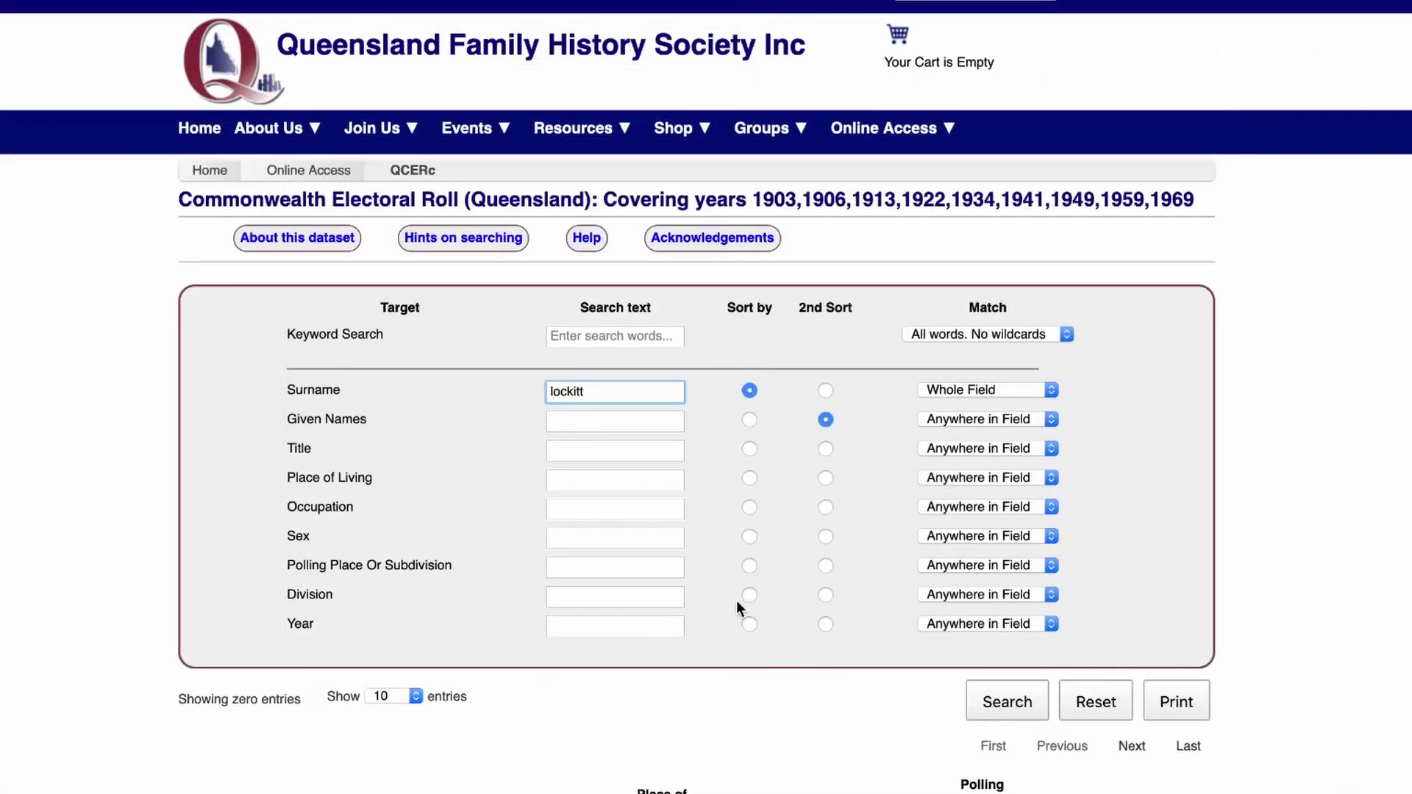
Run the electoral roll search for the entered surname, show 100 entries per page and look through the results.
{"action": "left_click", "coordinate": [992, 703]}
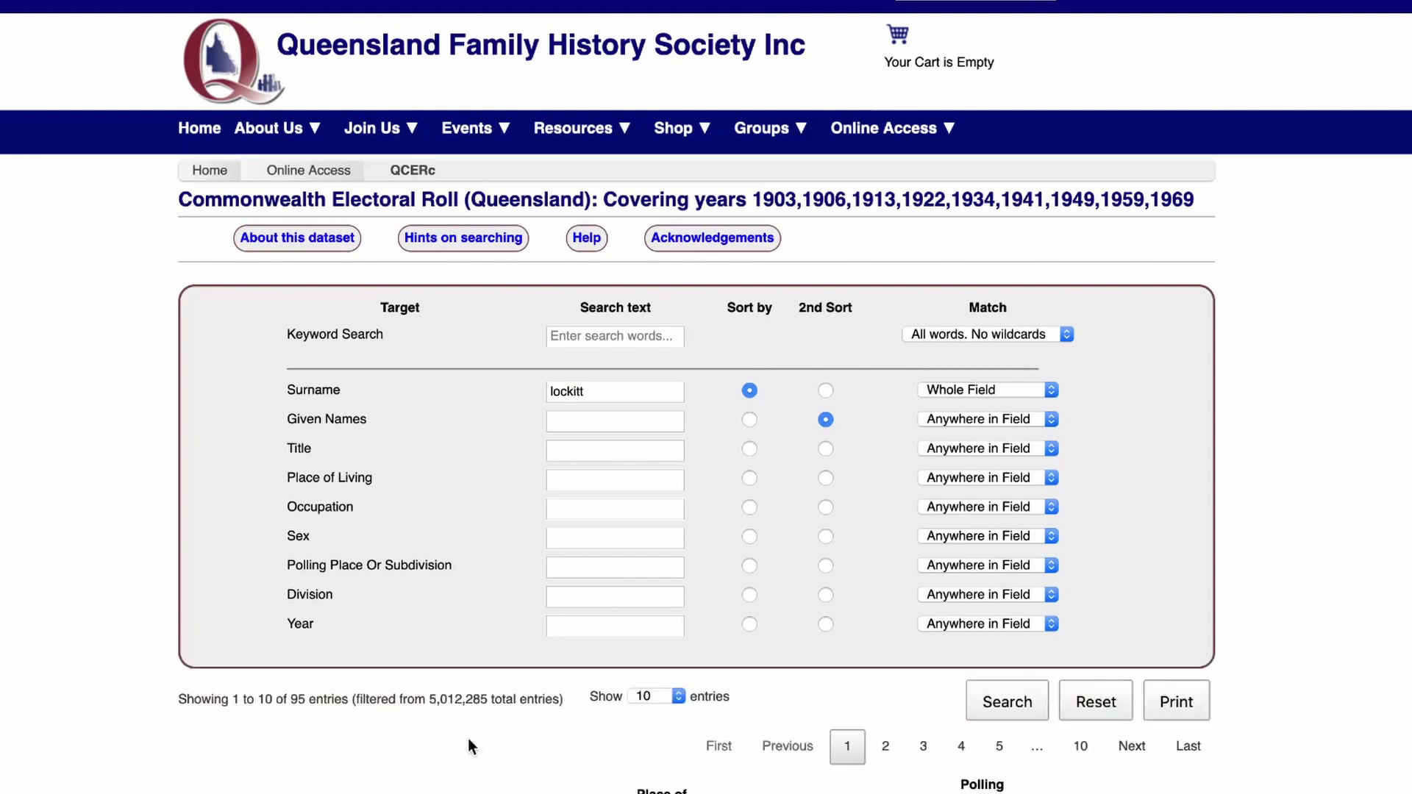
{"action": "left_click", "coordinate": [676, 697]}
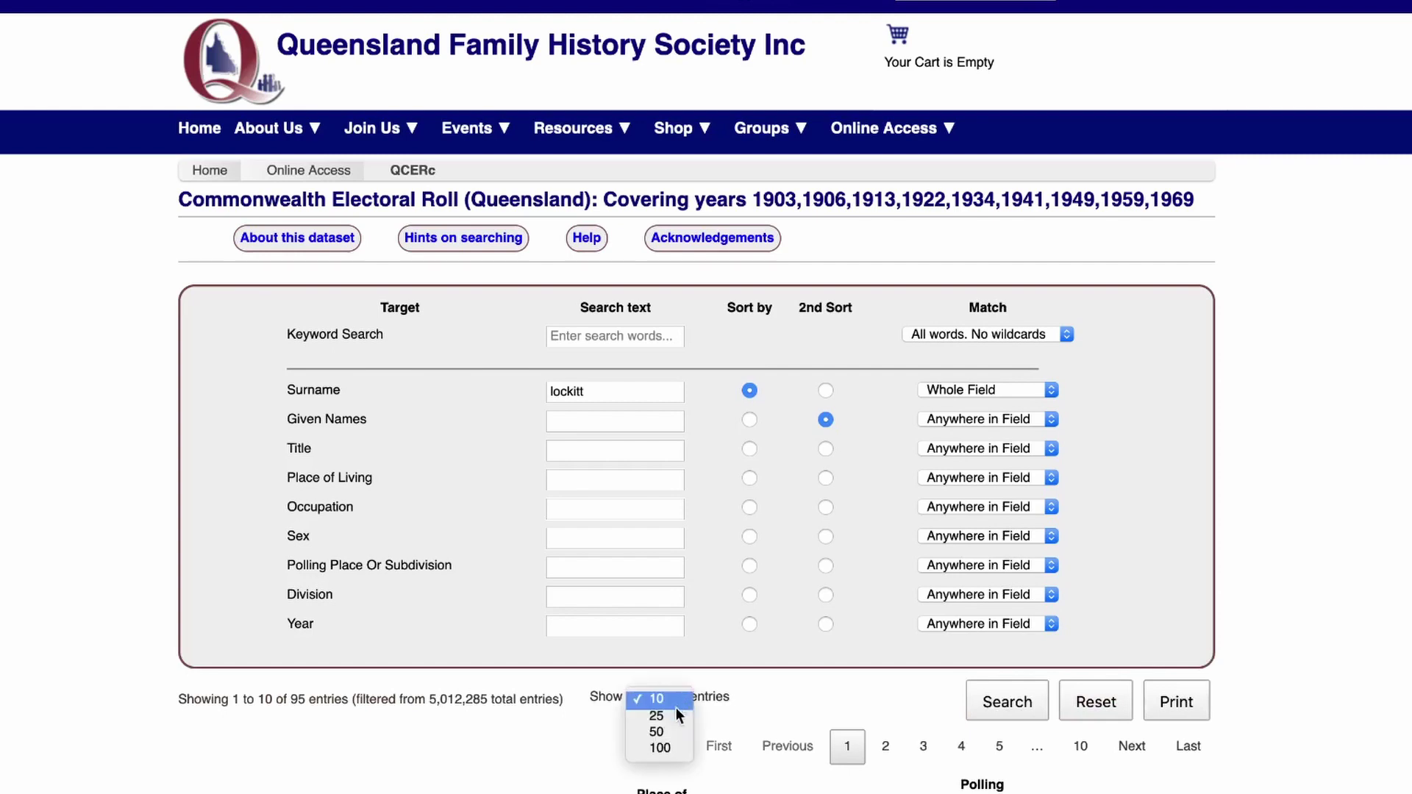
{"action": "left_click", "coordinate": [661, 748]}
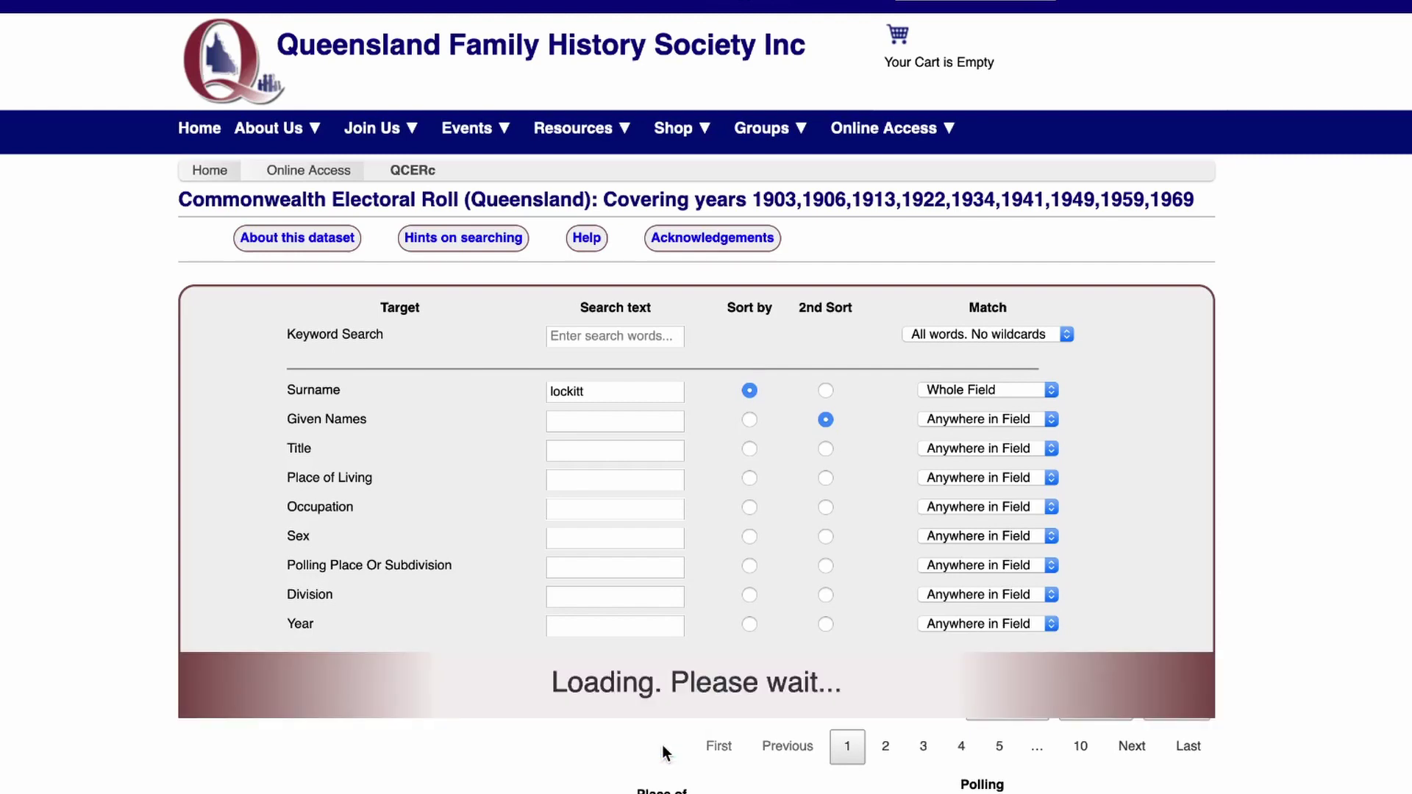
{"action": "scroll", "coordinate": [662, 744], "scroll_direction": "down", "scroll_amount": 7}
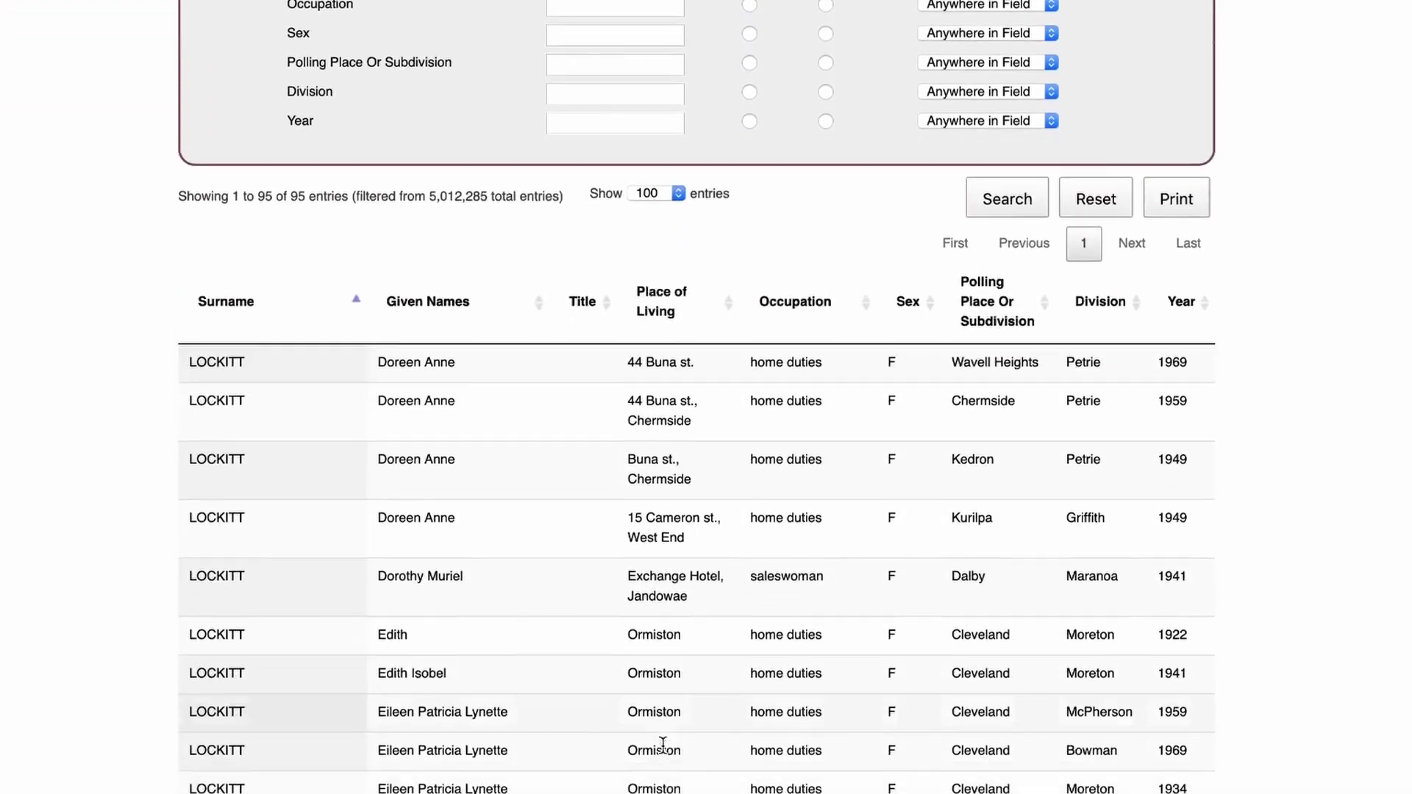
{"action": "scroll", "coordinate": [662, 744], "scroll_direction": "down", "scroll_amount": 3}
{"action": "scroll", "coordinate": [664, 756], "scroll_direction": "up", "scroll_amount": 6}
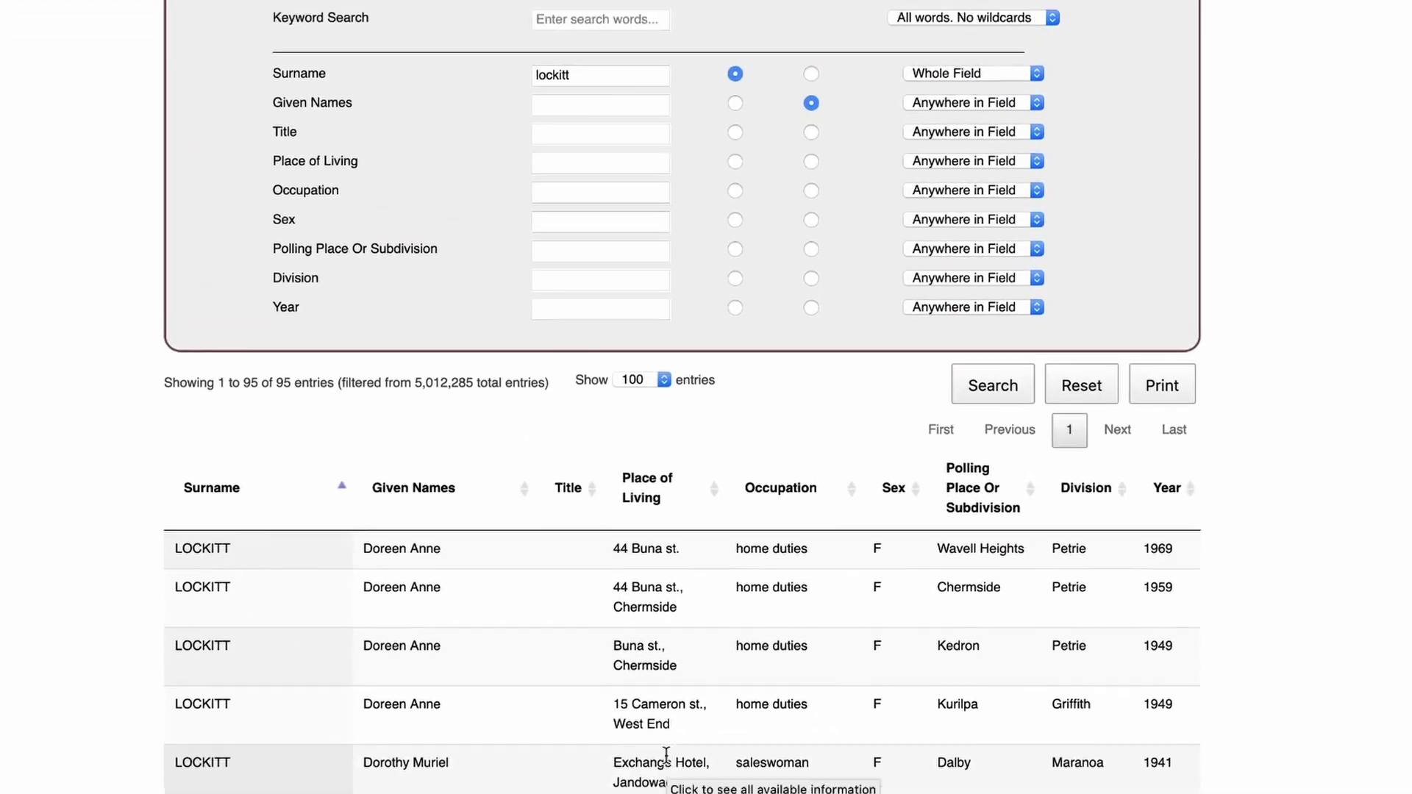
{"action": "scroll", "coordinate": [665, 756], "scroll_direction": "up", "scroll_amount": 2}
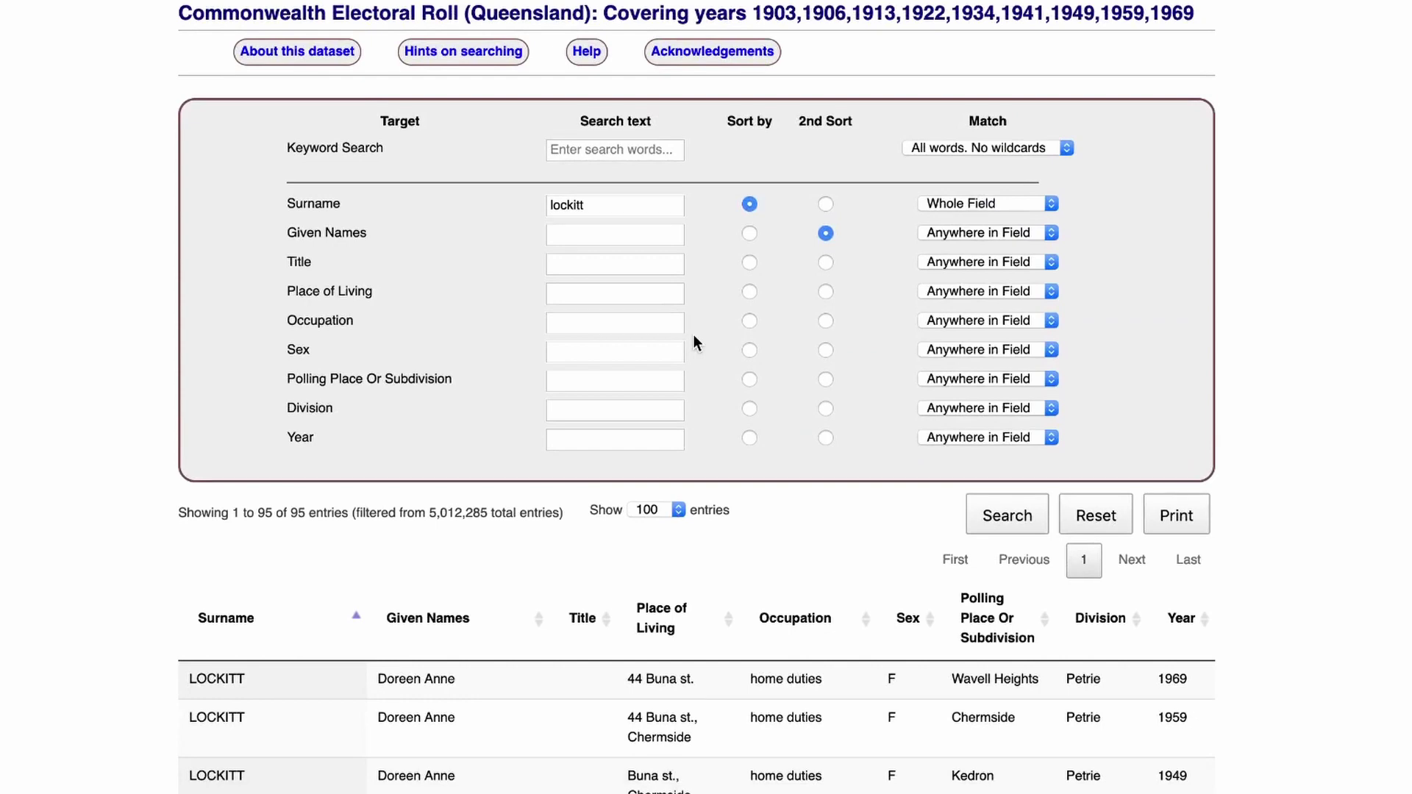
Change the primary sort of the electoral roll search to Year and rerun the search.
{"action": "left_click", "coordinate": [749, 438]}
{"action": "left_click", "coordinate": [1011, 515]}
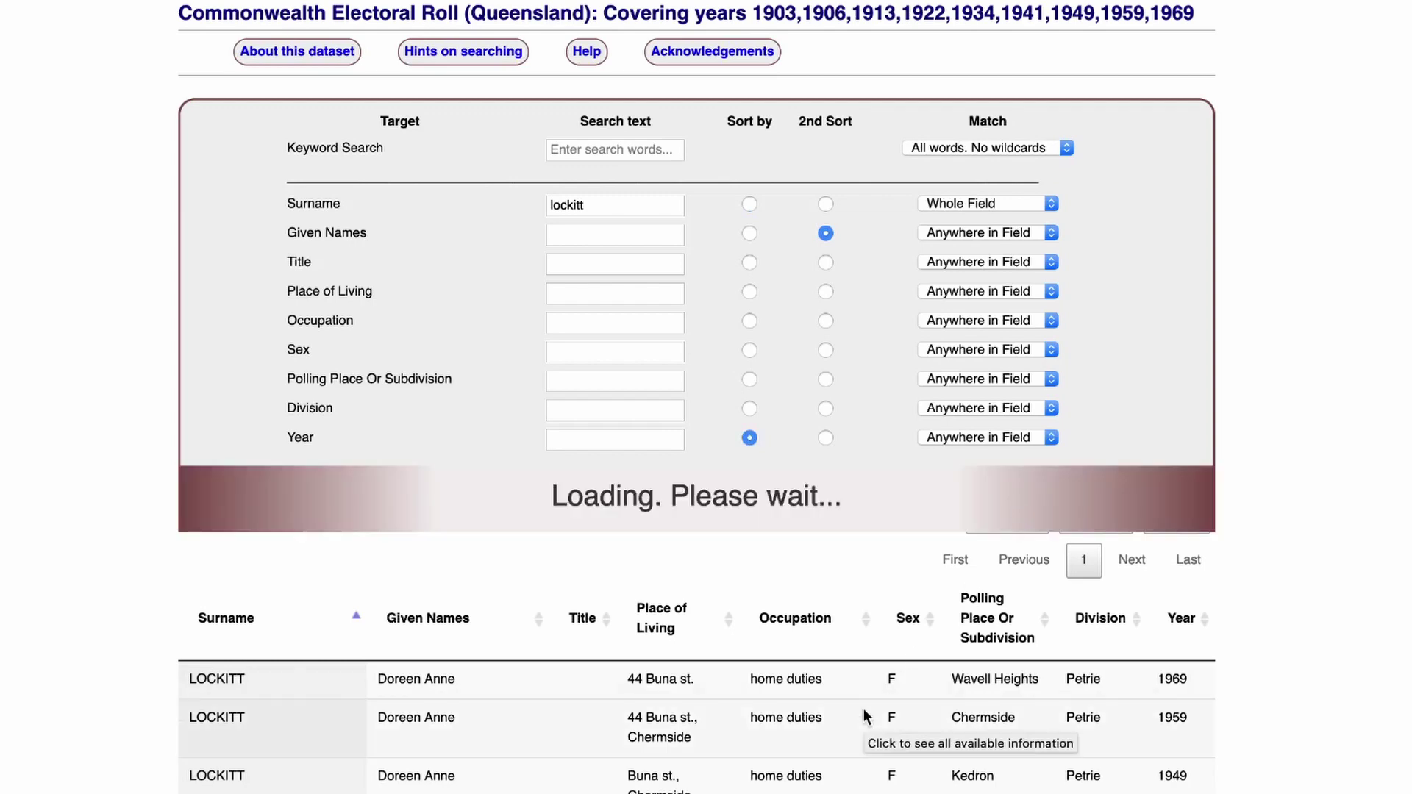
{"action": "scroll", "coordinate": [864, 711], "scroll_direction": "down", "scroll_amount": 5}
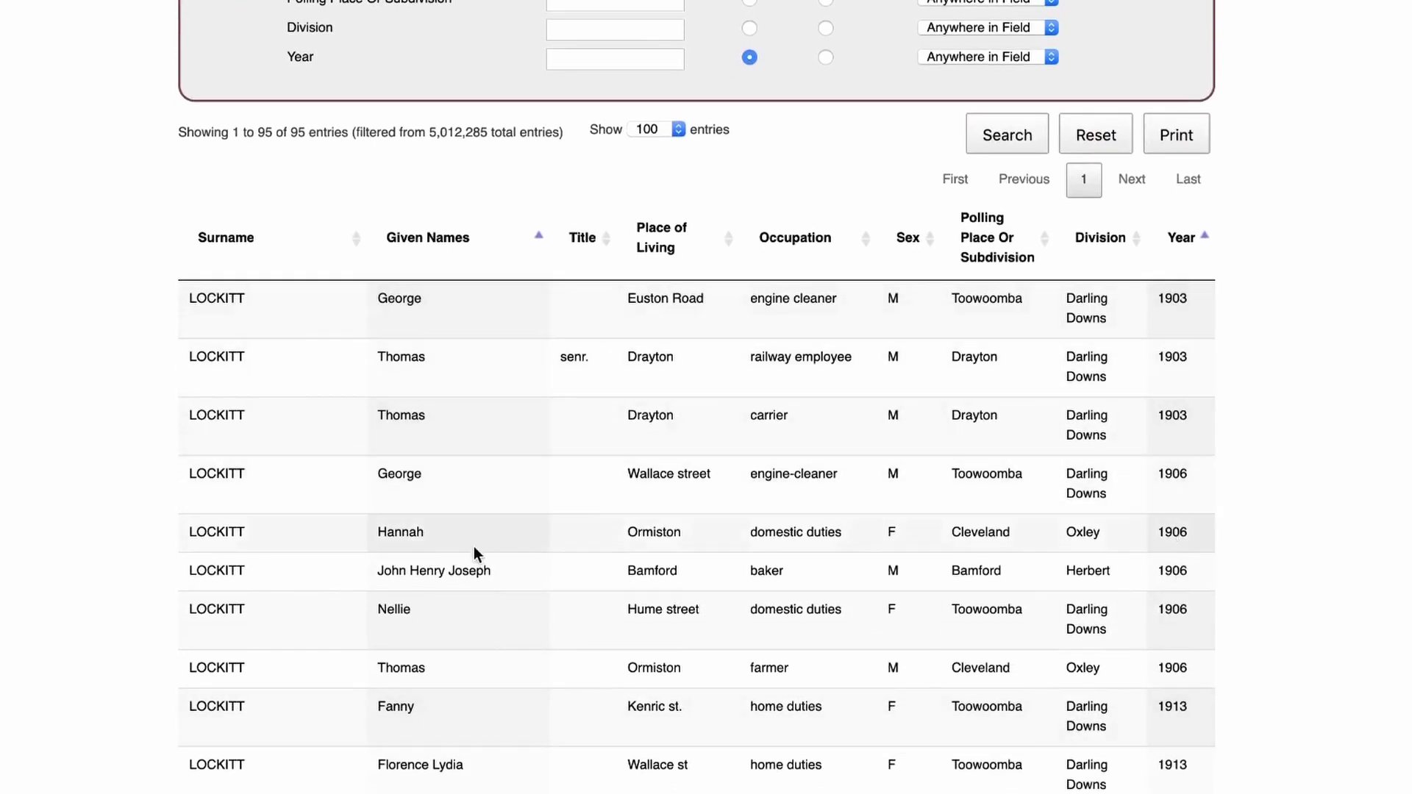
Sort the electoral roll search by Given Names with Year as the second sort, and rerun it.
{"action": "scroll", "coordinate": [713, 206], "scroll_direction": "up", "scroll_amount": 4}
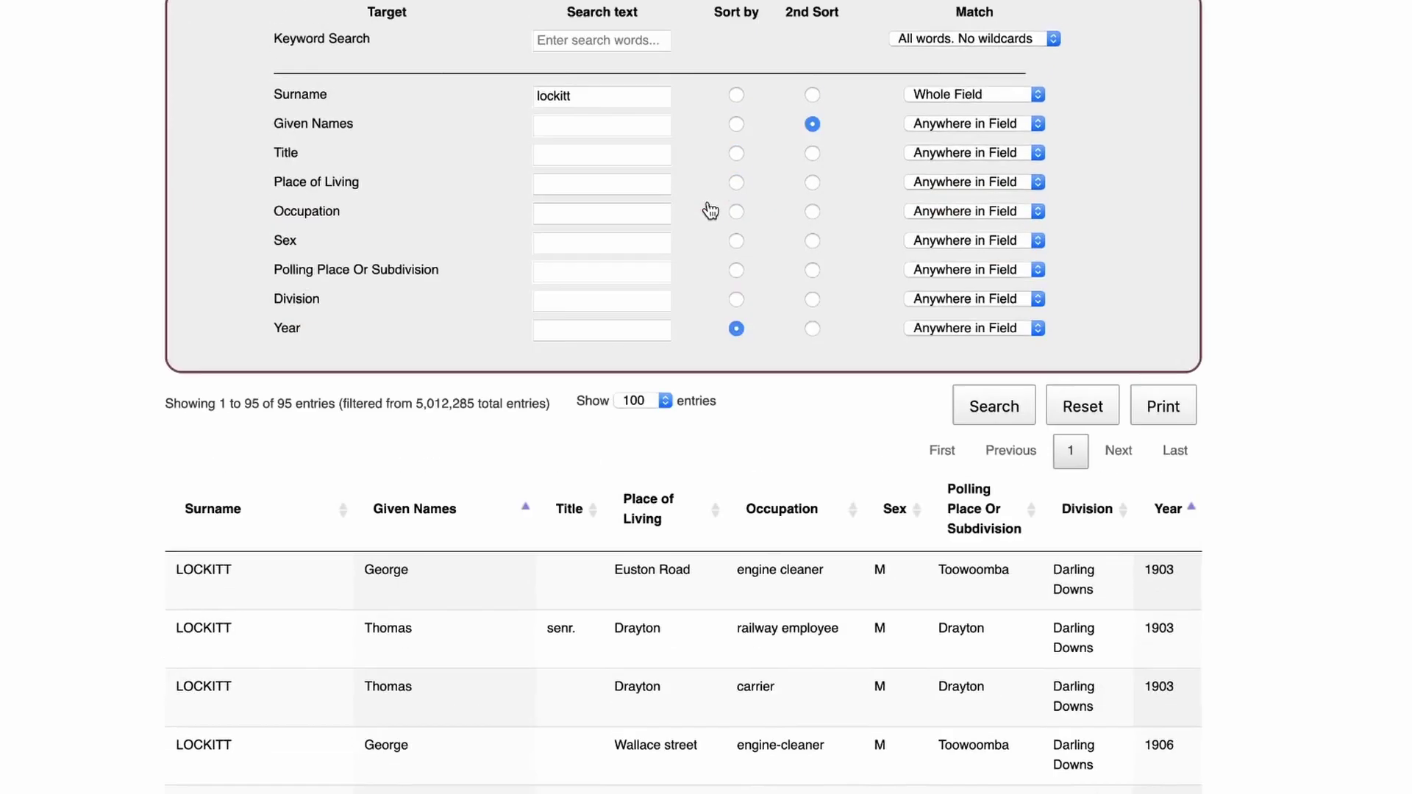
{"action": "left_click", "coordinate": [736, 124]}
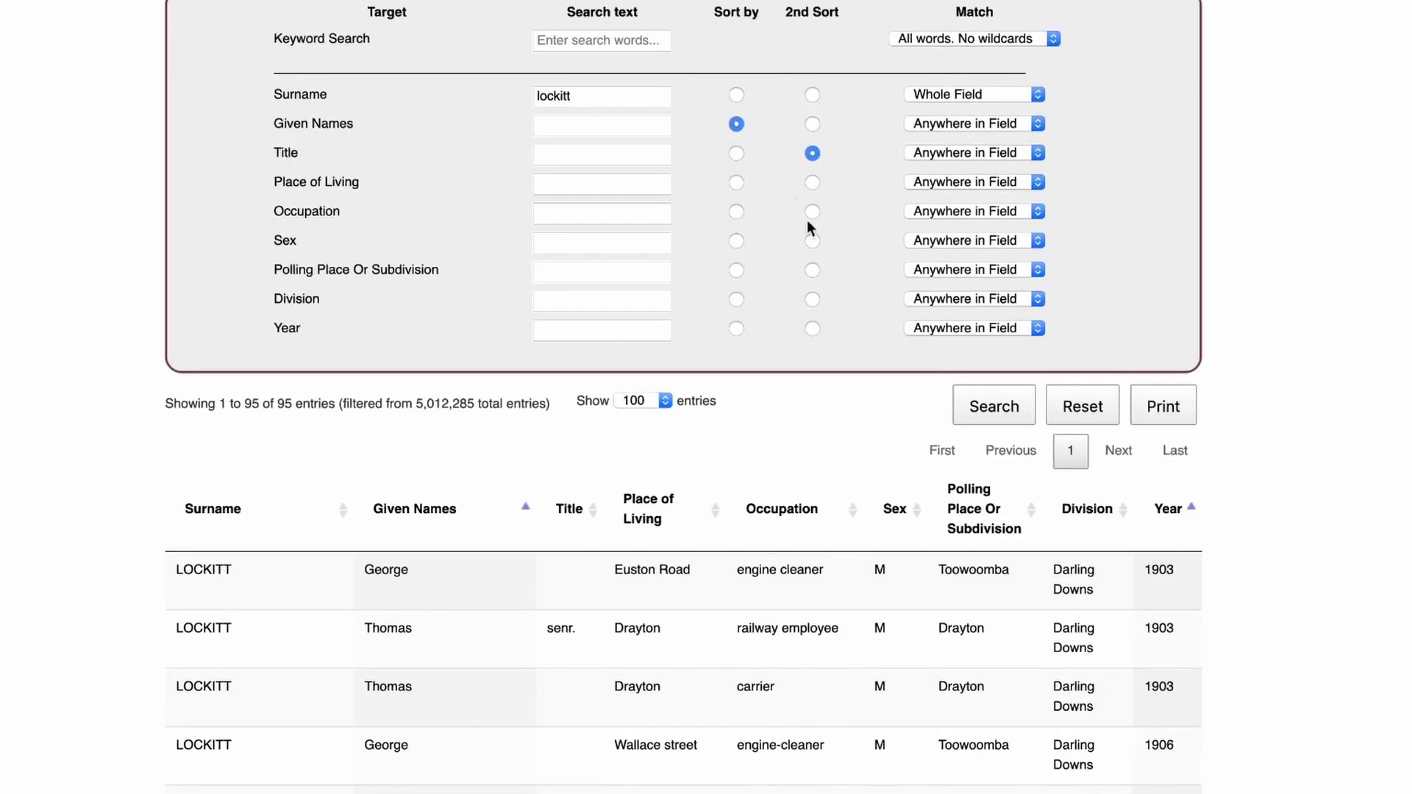
{"action": "left_click", "coordinate": [812, 329]}
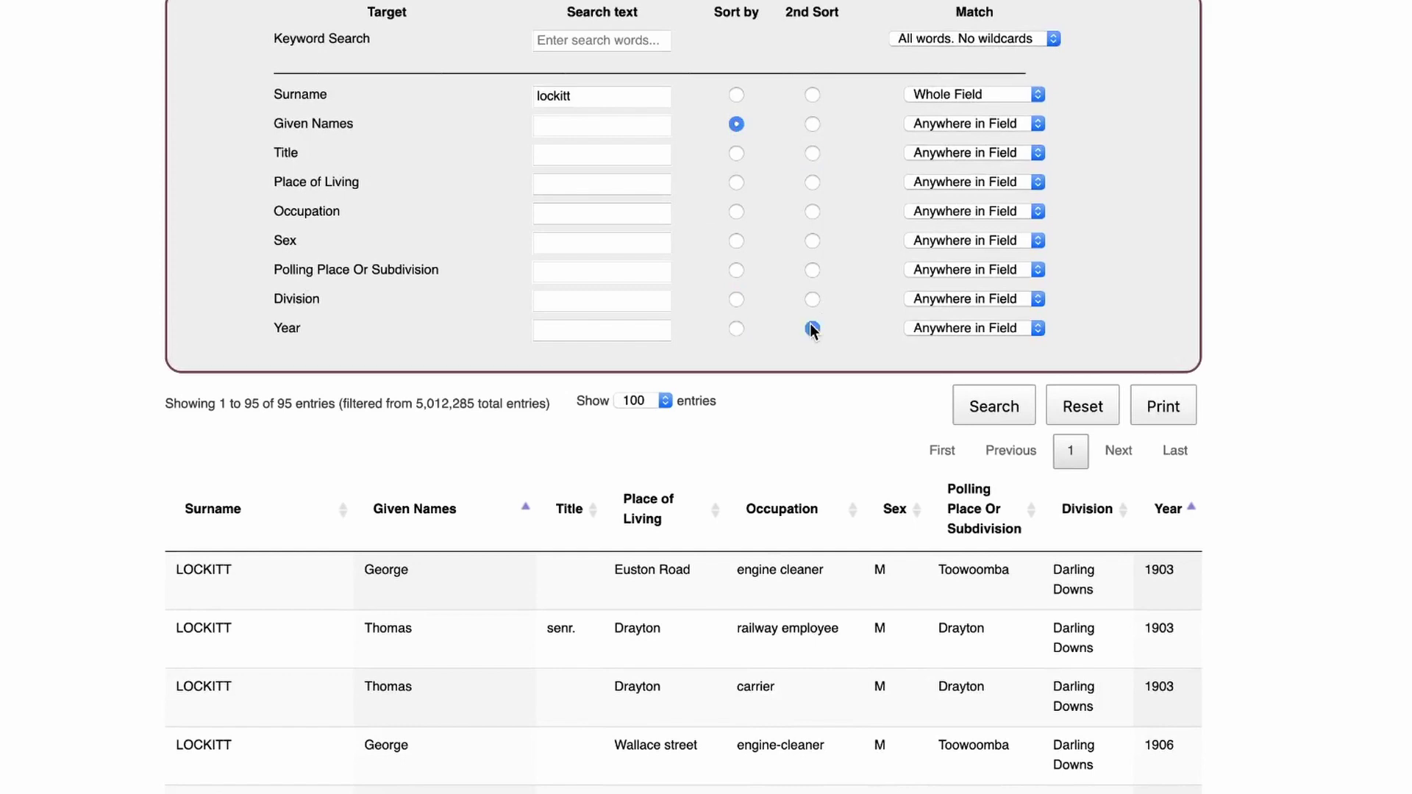
{"action": "left_click", "coordinate": [994, 407]}
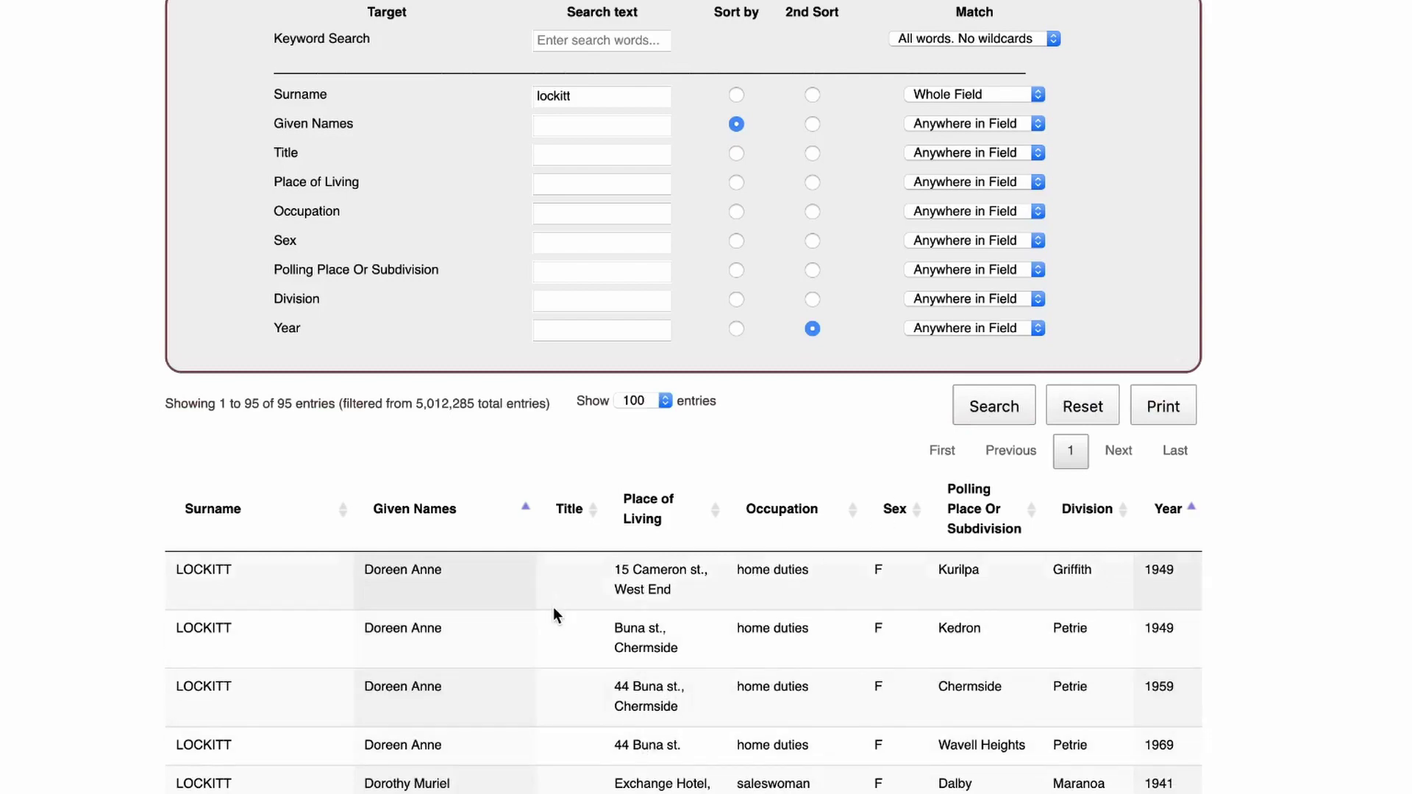
{"action": "scroll", "coordinate": [553, 606], "scroll_direction": "down", "scroll_amount": 3}
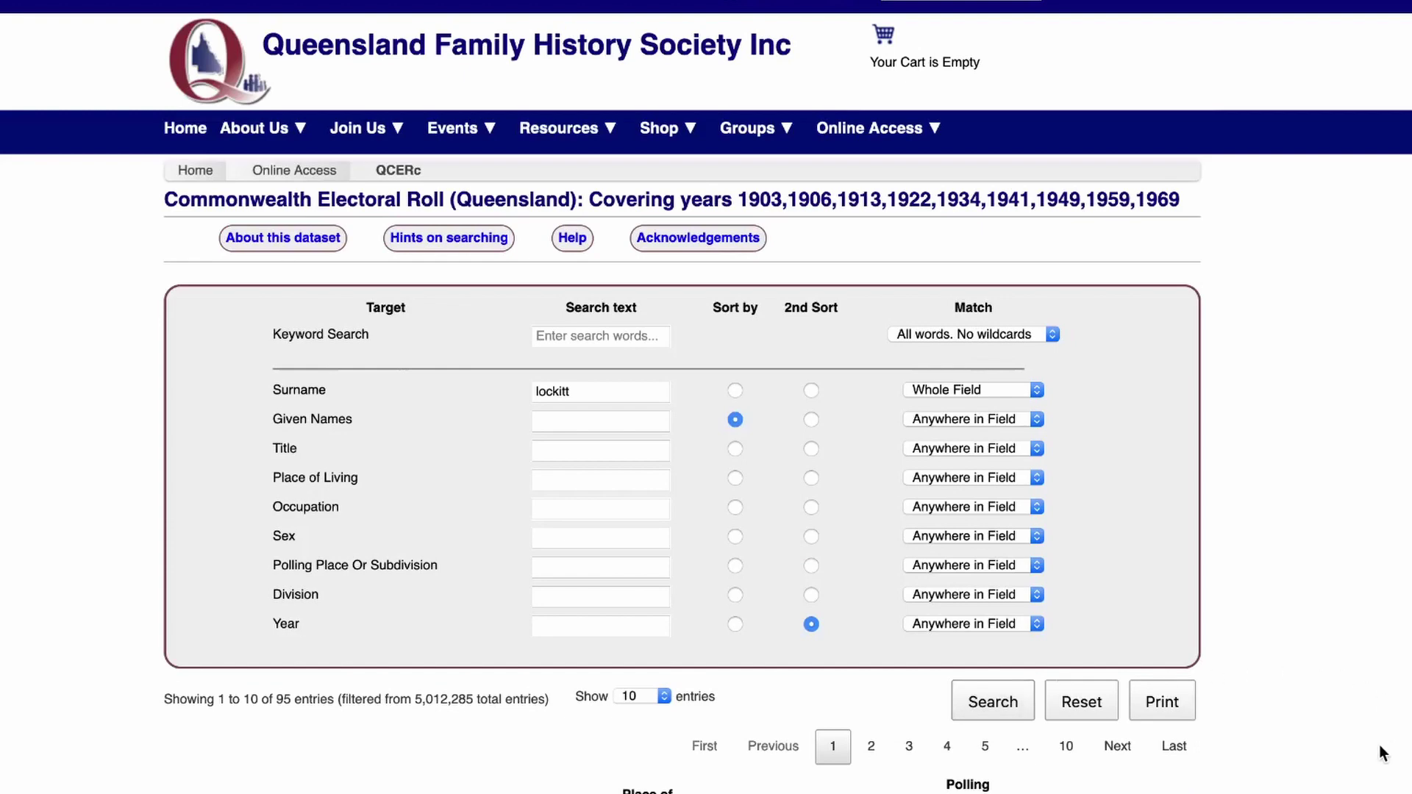
Reset the electoral roll search form, enter the surname again and list its results at 100 entries per page.
{"action": "scroll", "coordinate": [1374, 756], "scroll_direction": "down", "scroll_amount": 3}
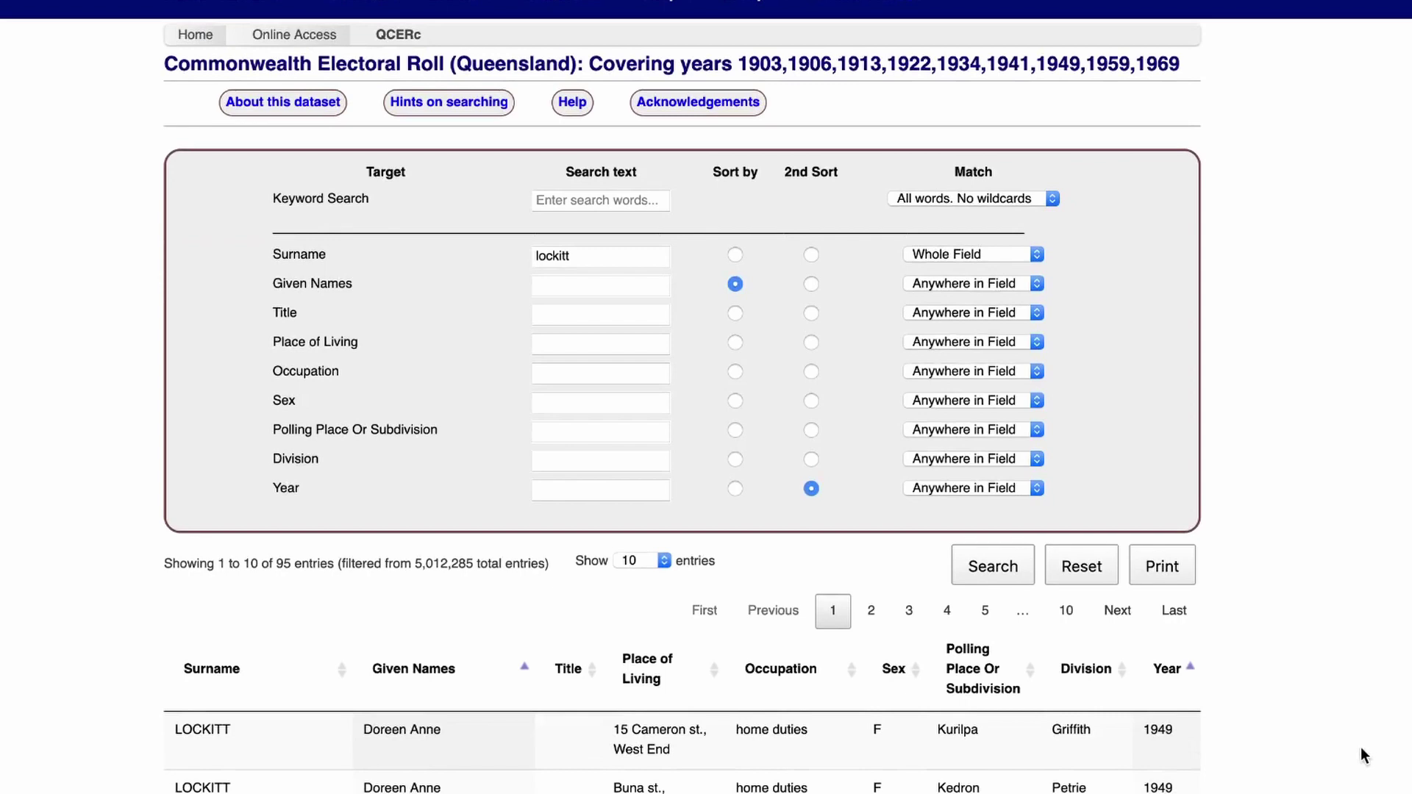
{"action": "left_click", "coordinate": [1080, 570]}
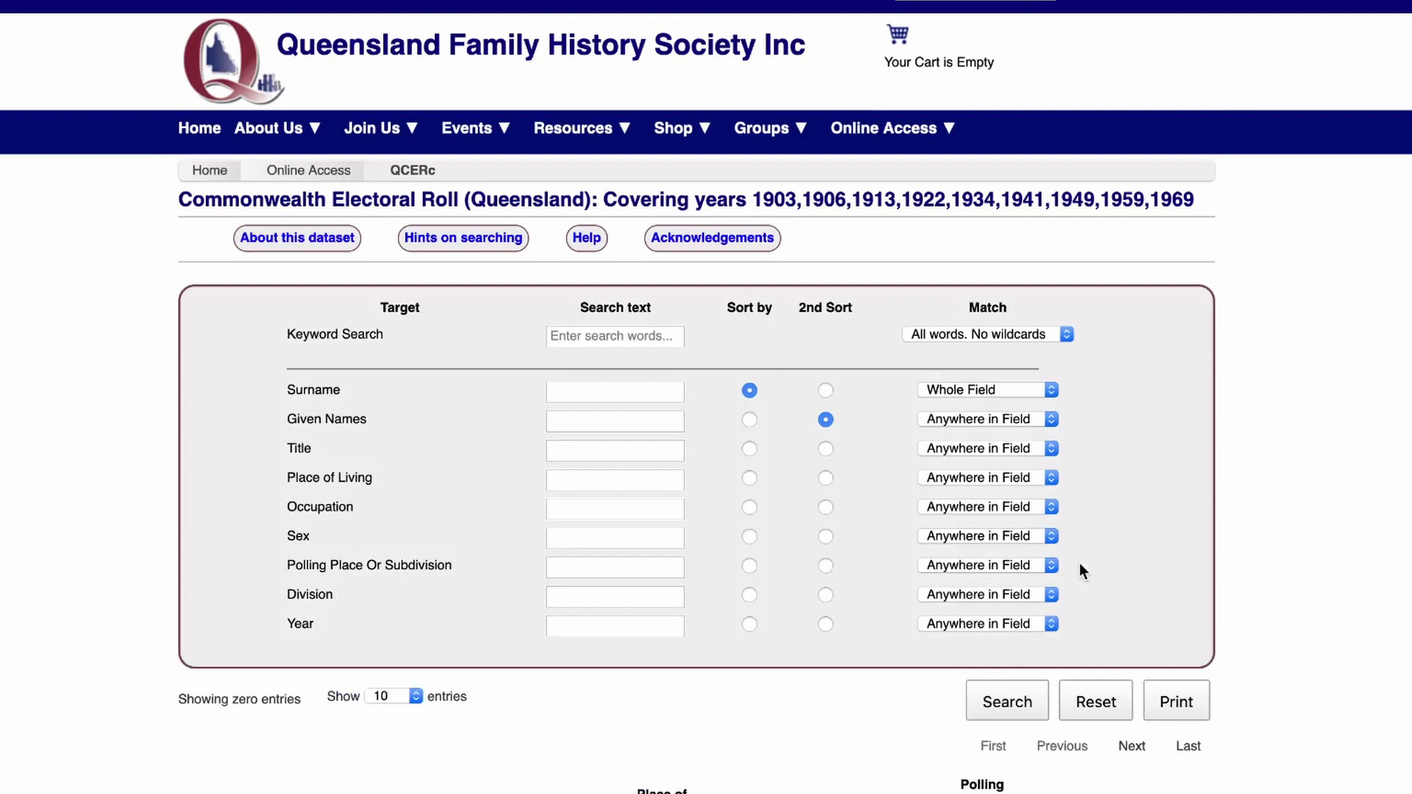
{"action": "left_click", "coordinate": [599, 390]}
{"action": "type", "text": "lockitt"}
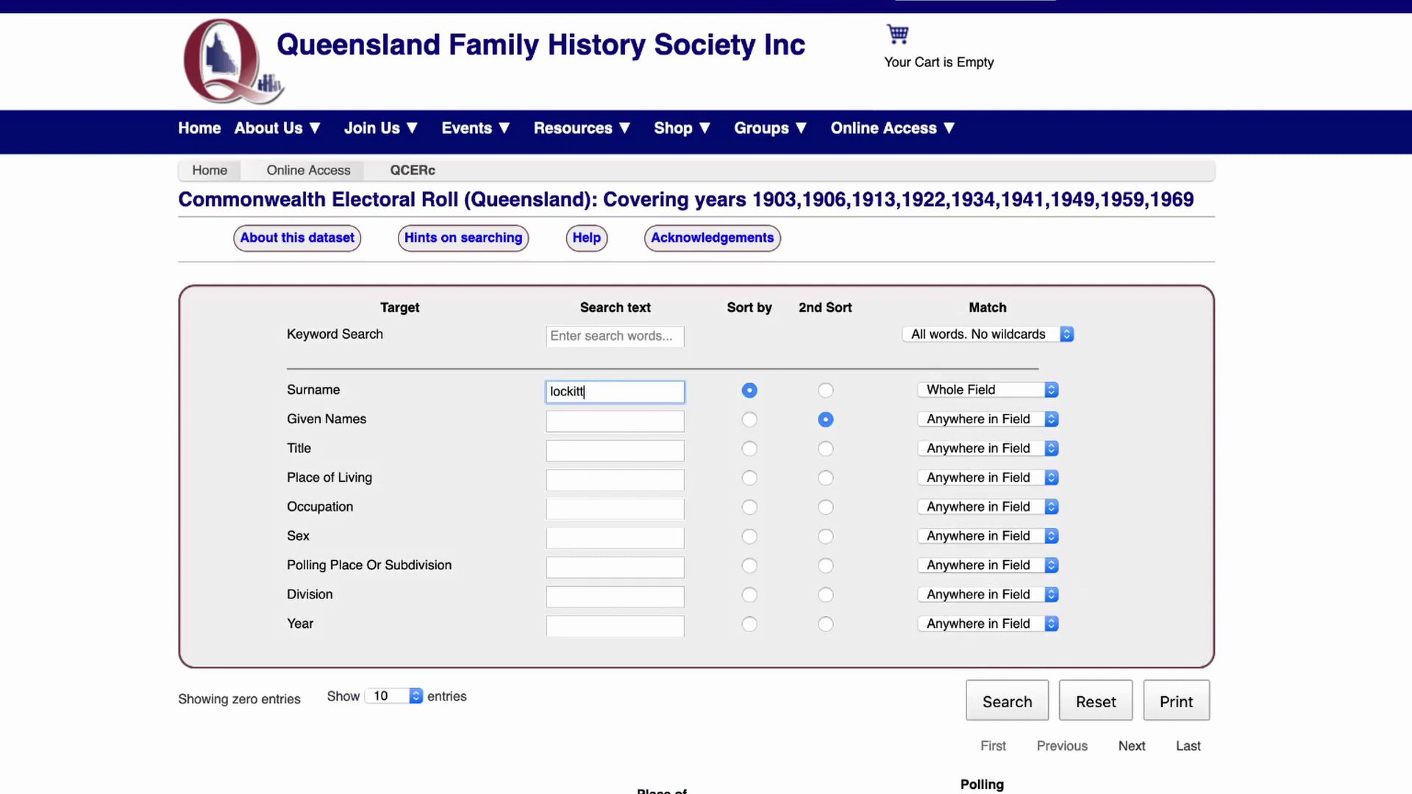
{"action": "left_click", "coordinate": [416, 696]}
{"action": "left_click", "coordinate": [397, 747]}
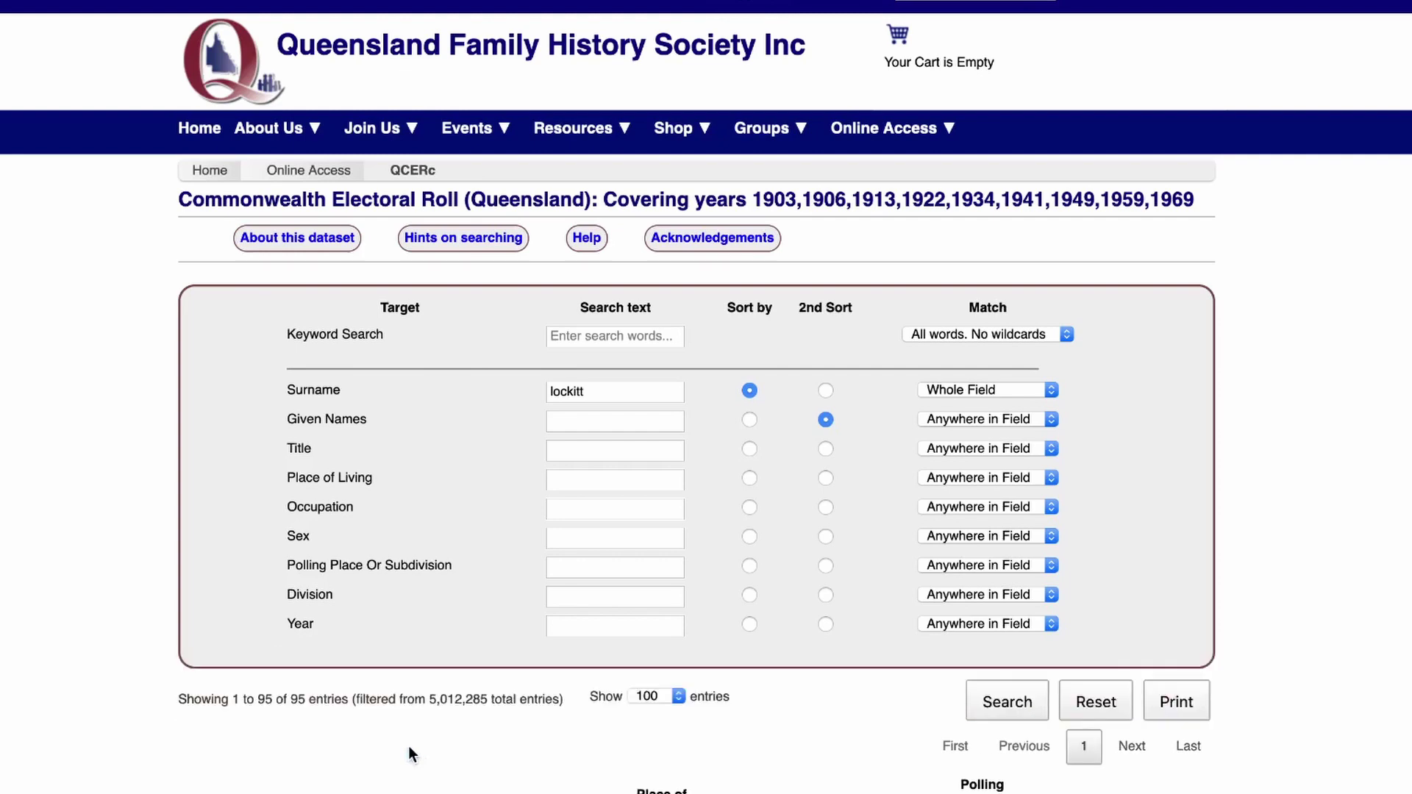
Sort the listed results directly by the Given Names column of the results table.
{"action": "scroll", "coordinate": [563, 742], "scroll_direction": "down", "scroll_amount": 5}
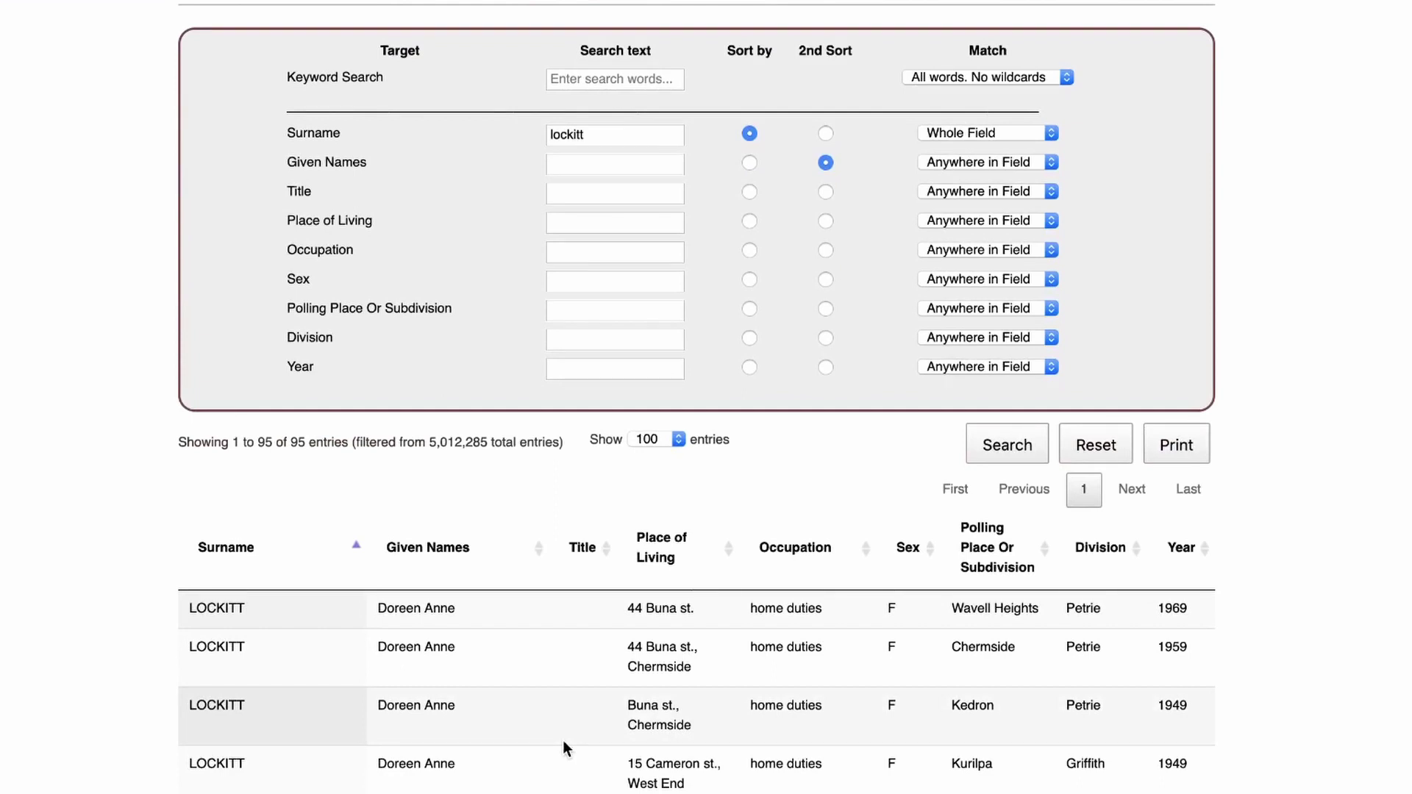
{"action": "key", "text": "Tab"}
{"action": "left_click", "coordinate": [448, 549]}
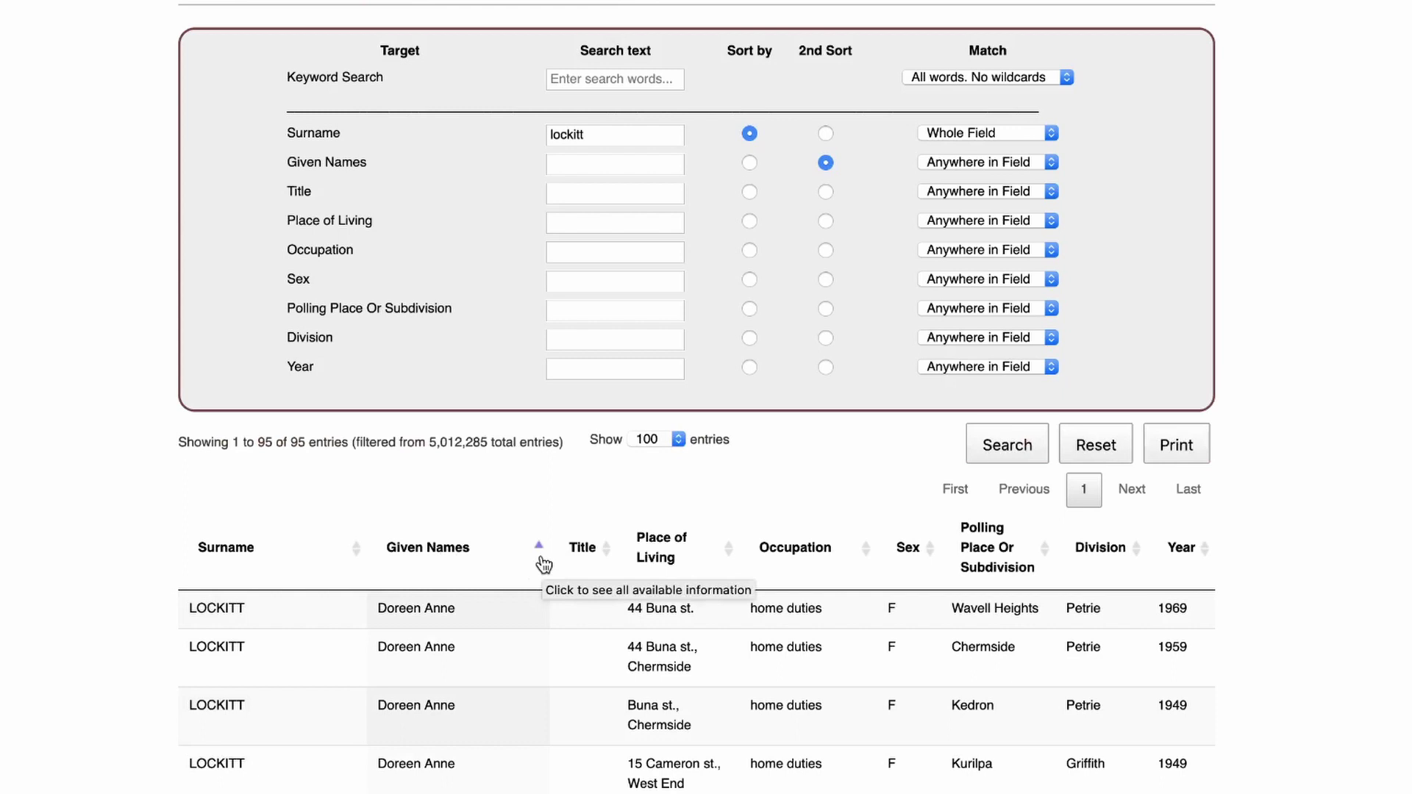
Toggle the Given Names sort to descending and back to ascending, and add Year as the second sort in the results table.
{"action": "left_click", "coordinate": [440, 553]}
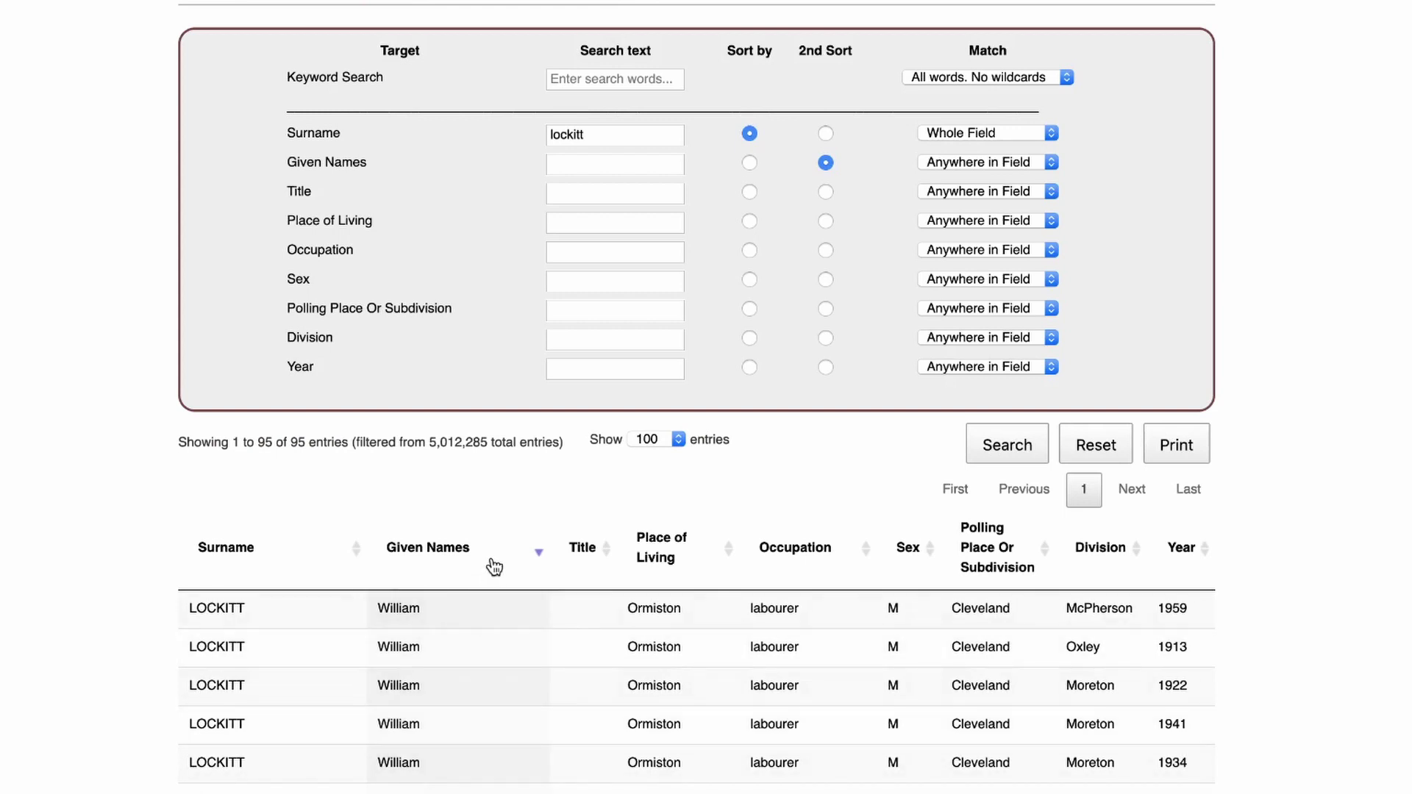
{"action": "left_click", "coordinate": [447, 551]}
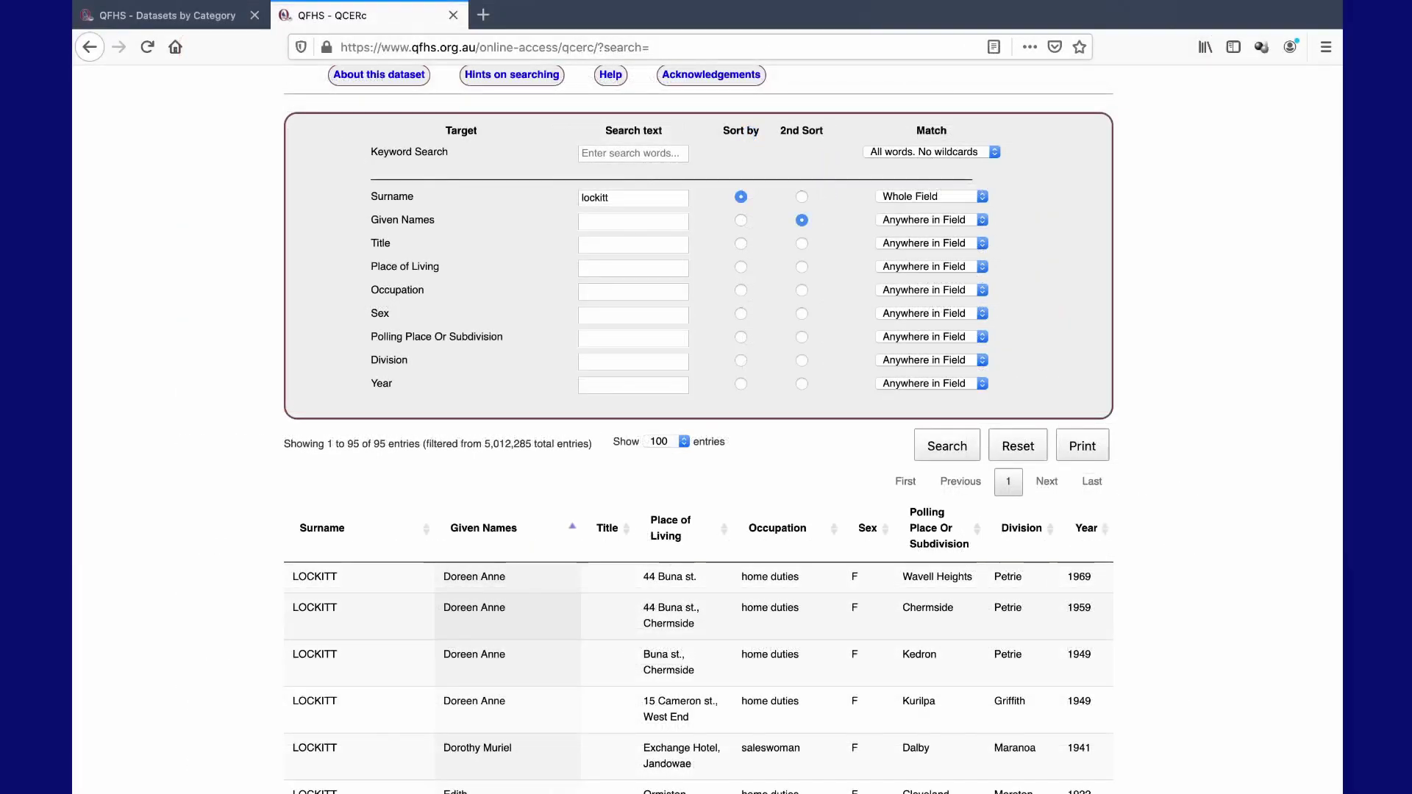
{"action": "left_click", "coordinate": [1088, 533]}
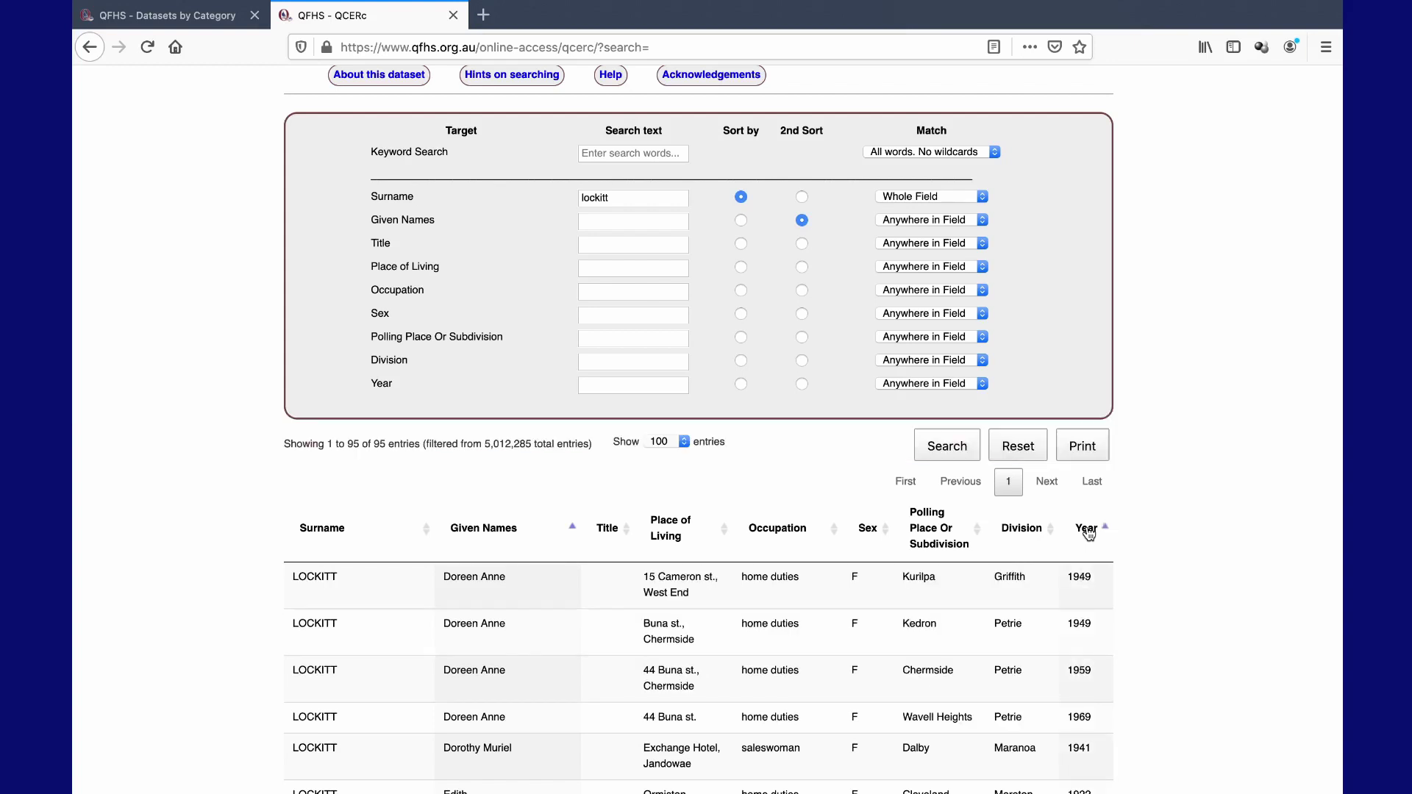
{"action": "scroll", "coordinate": [960, 700], "scroll_direction": "down", "scroll_amount": 3}
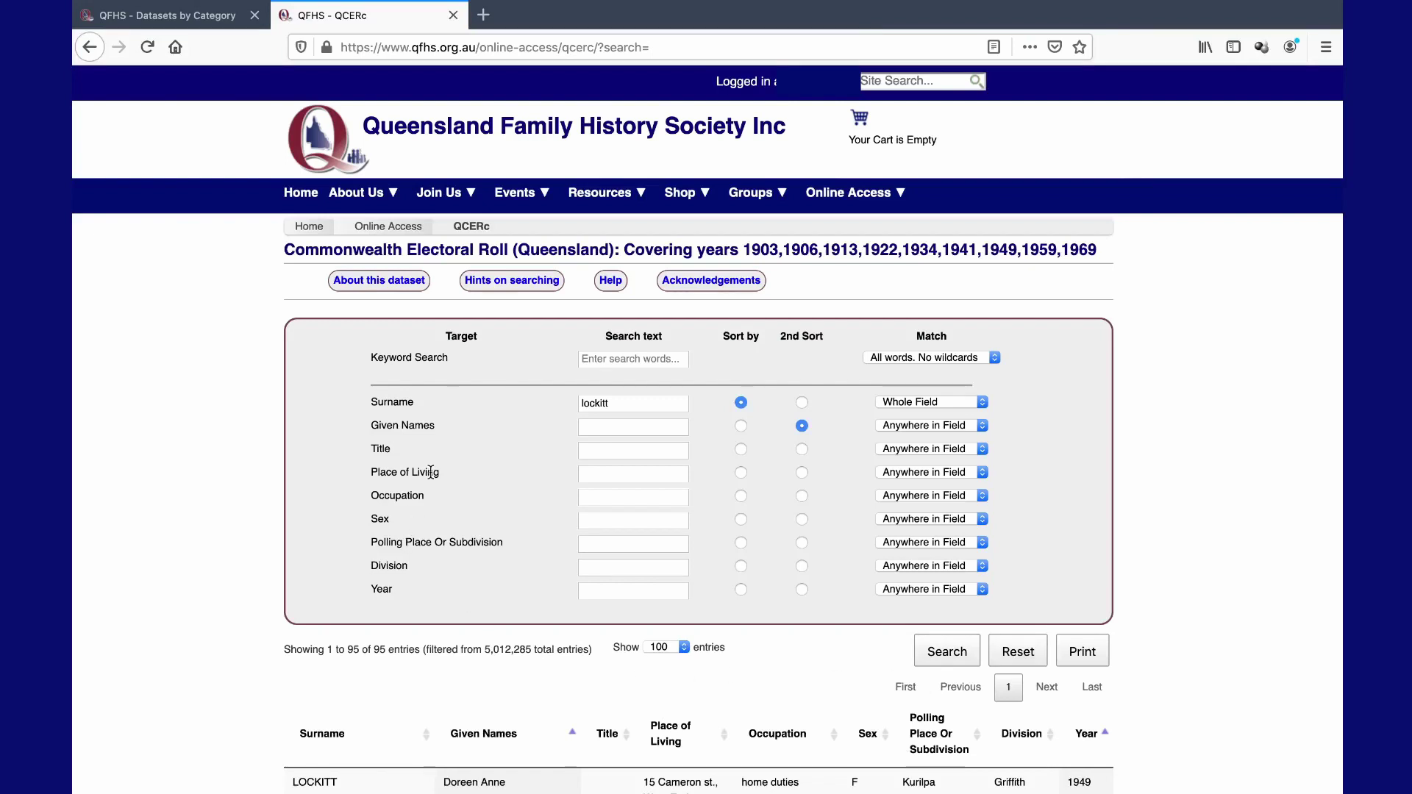
Reset the electoral roll search form, enter the surname again and show its results at 100 entries per page.
{"action": "left_click", "coordinate": [1002, 646]}
{"action": "left_click", "coordinate": [632, 403]}
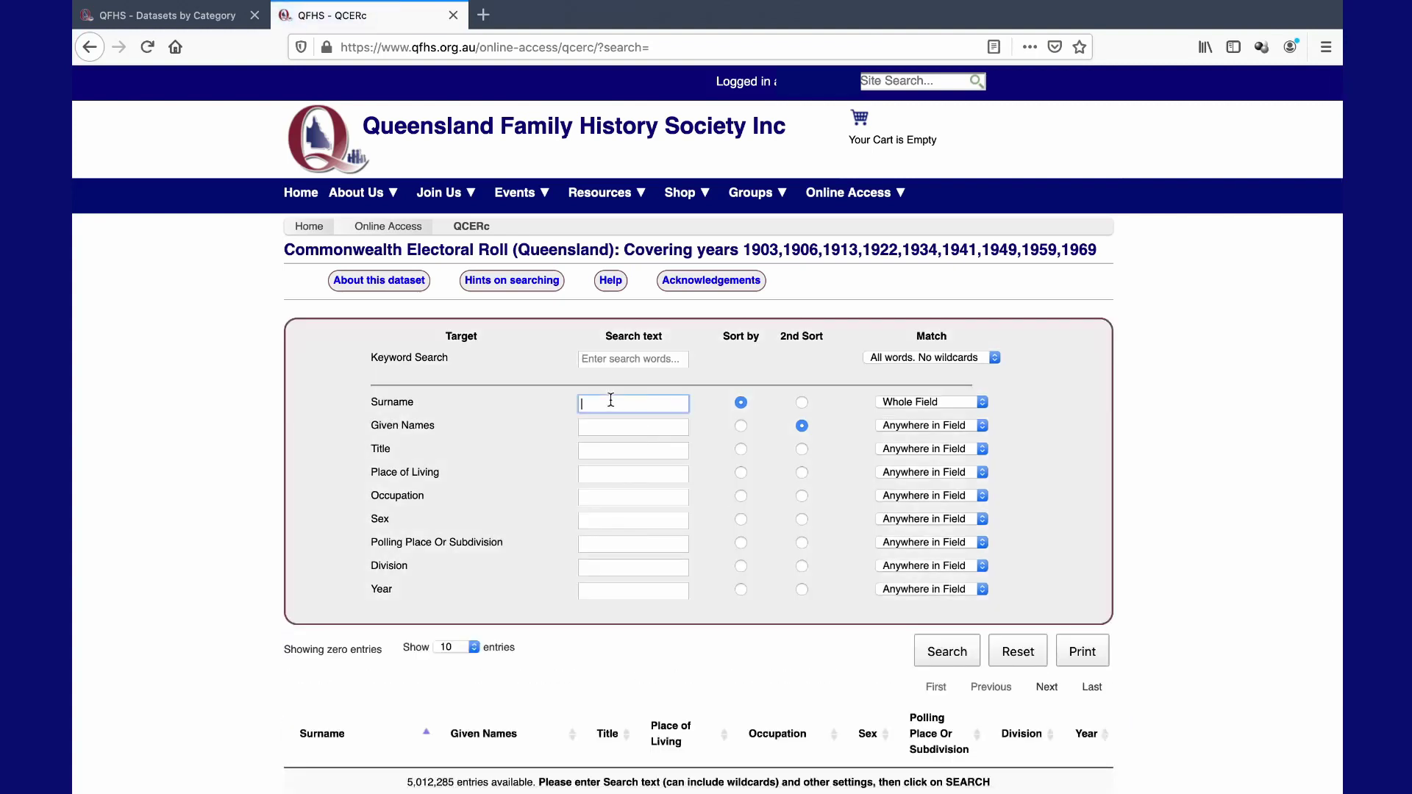
{"action": "type", "text": "lockitt"}
{"action": "left_click", "coordinate": [471, 647]}
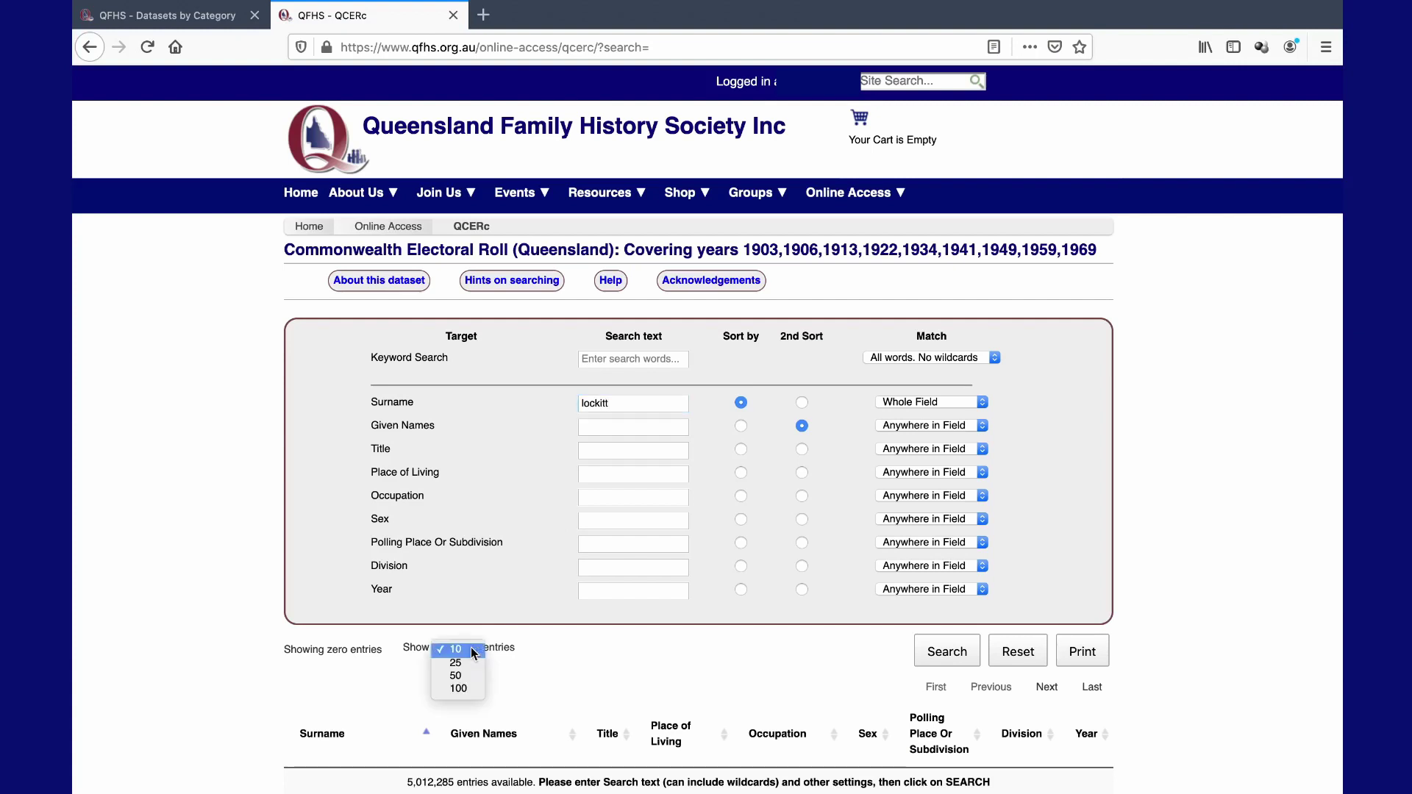
{"action": "left_click", "coordinate": [457, 688]}
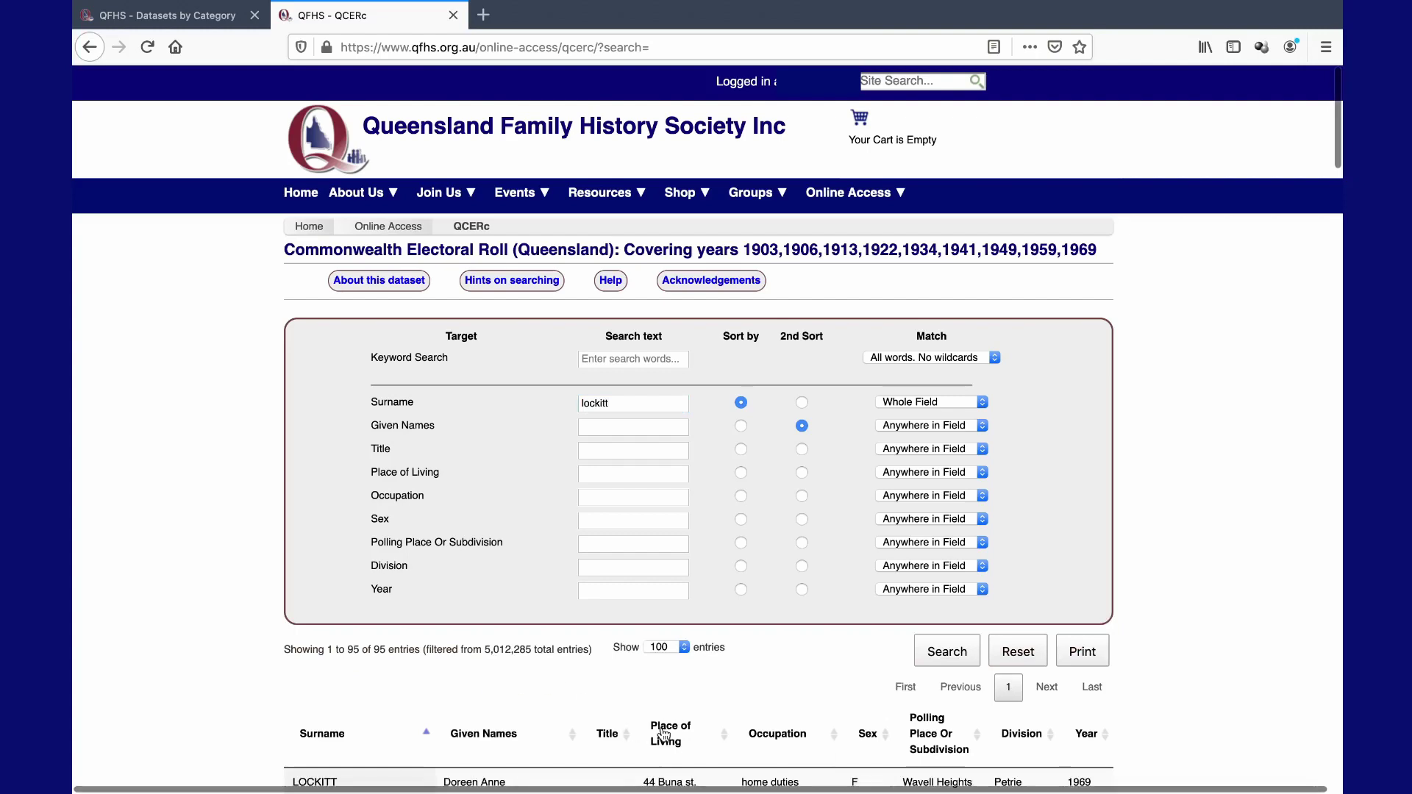
Sort the results table by Place of Living, with Year as the second sort.
{"action": "scroll", "coordinate": [663, 733], "scroll_direction": "down", "scroll_amount": 5}
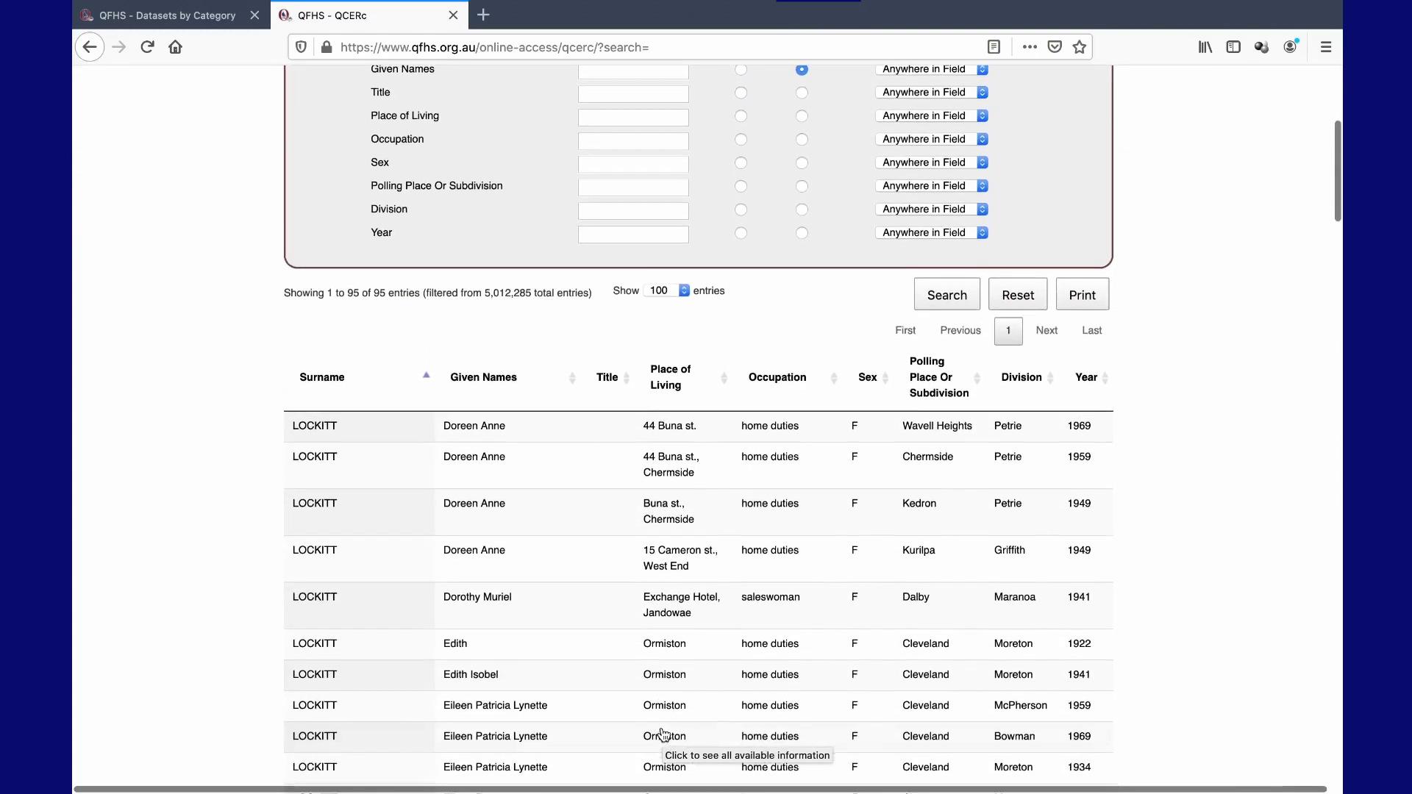
{"action": "scroll", "coordinate": [662, 728], "scroll_direction": "down", "scroll_amount": 2}
{"action": "scroll", "coordinate": [662, 727], "scroll_direction": "up", "scroll_amount": 2}
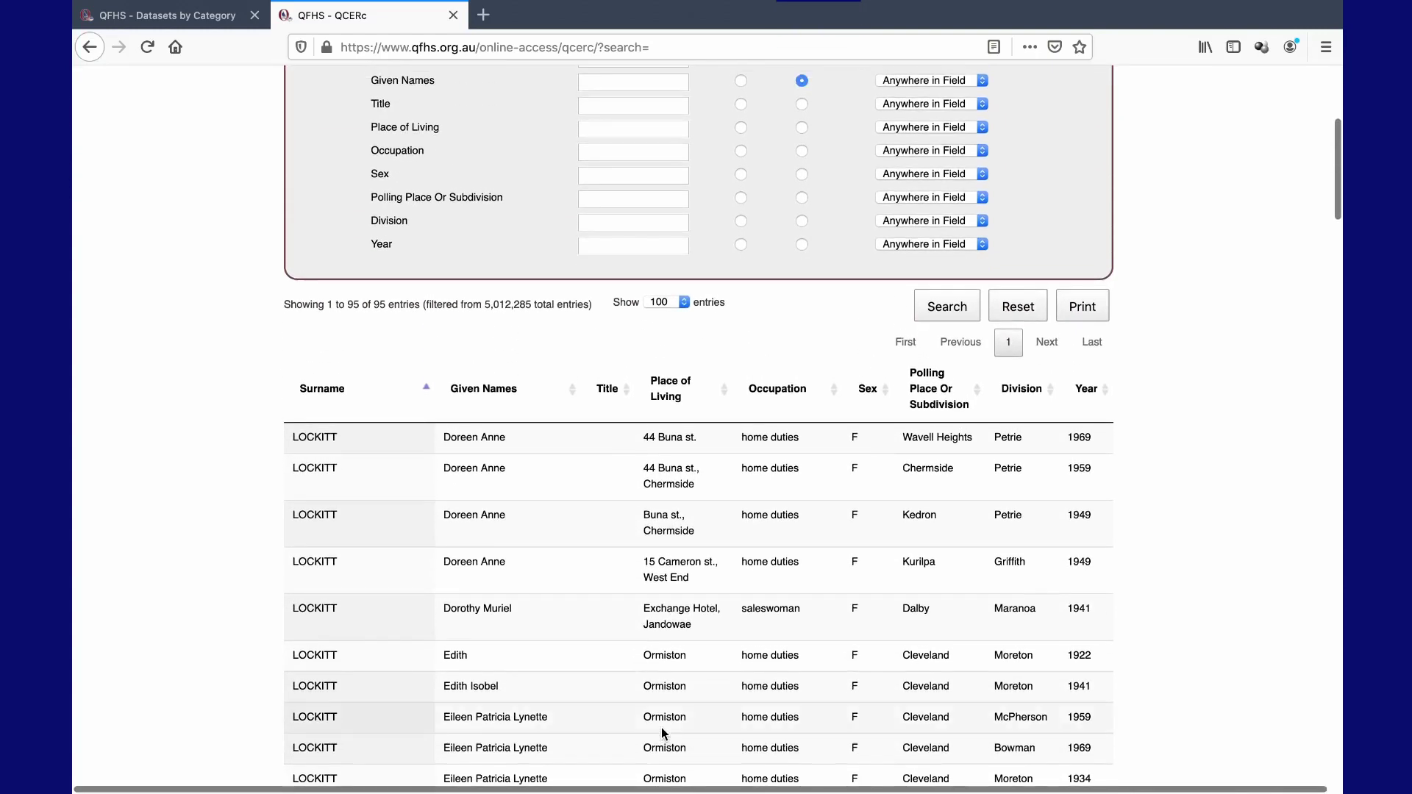
{"action": "left_click", "coordinate": [669, 387]}
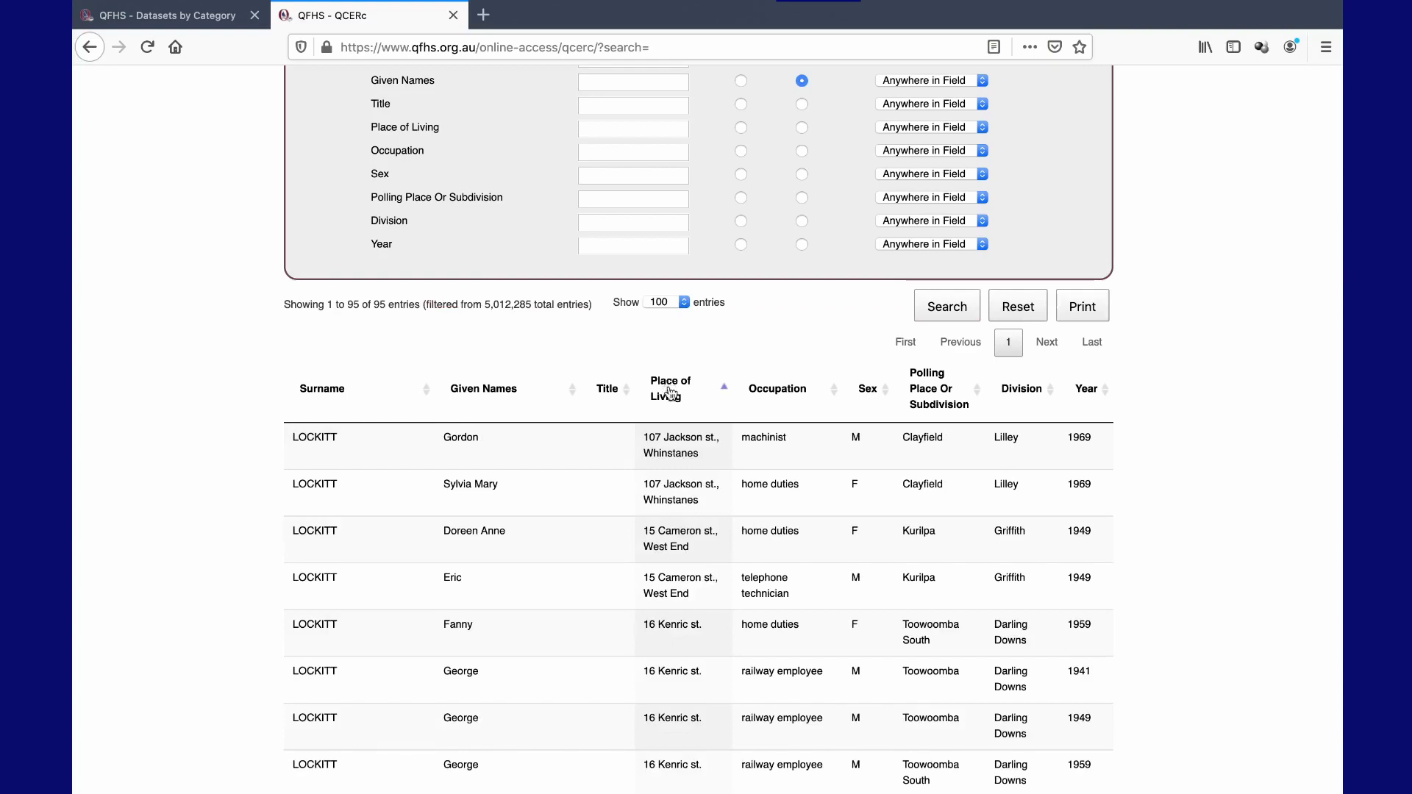
{"action": "scroll", "coordinate": [724, 620], "scroll_direction": "down", "scroll_amount": 5}
{"action": "scroll", "coordinate": [724, 620], "scroll_direction": "up", "scroll_amount": 2}
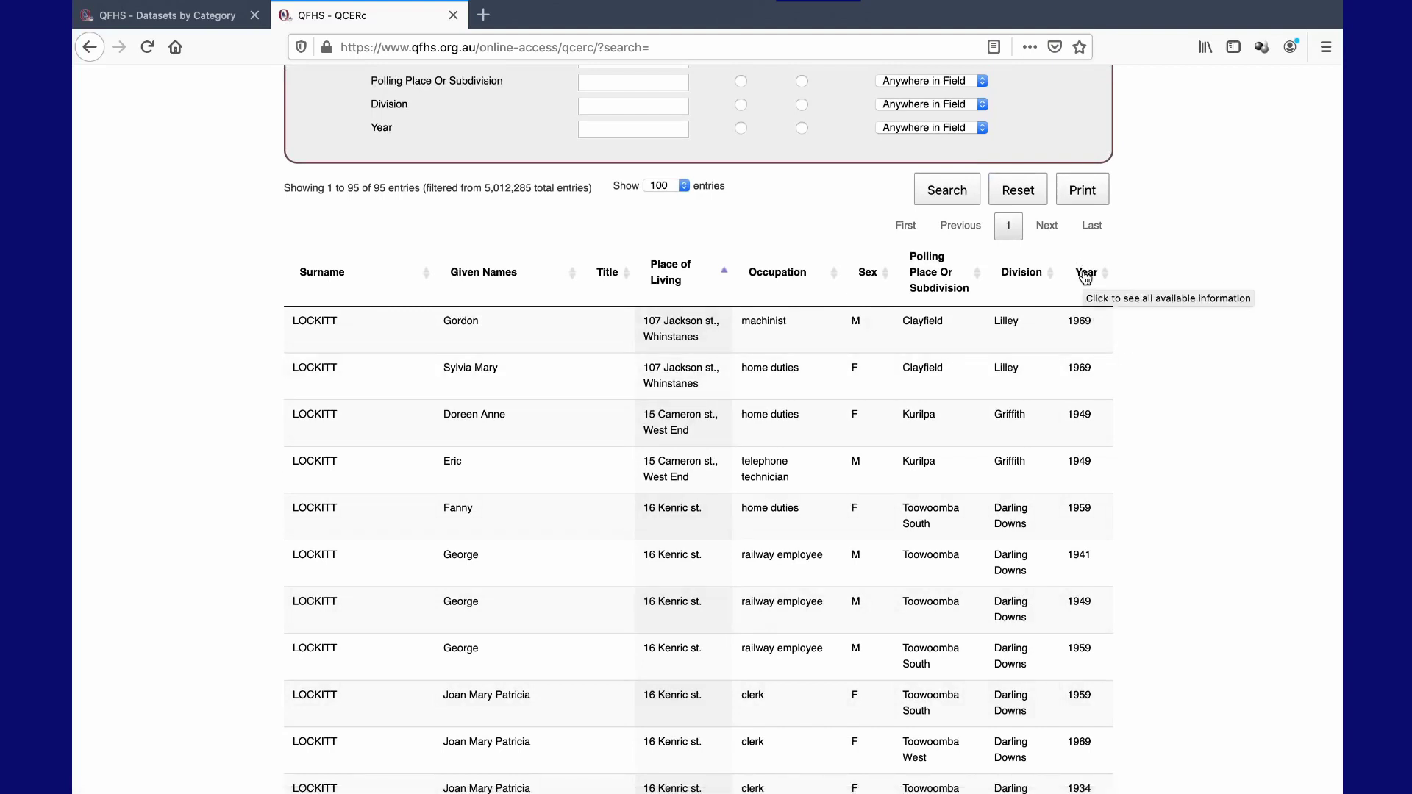
{"action": "left_click", "coordinate": [1084, 278]}
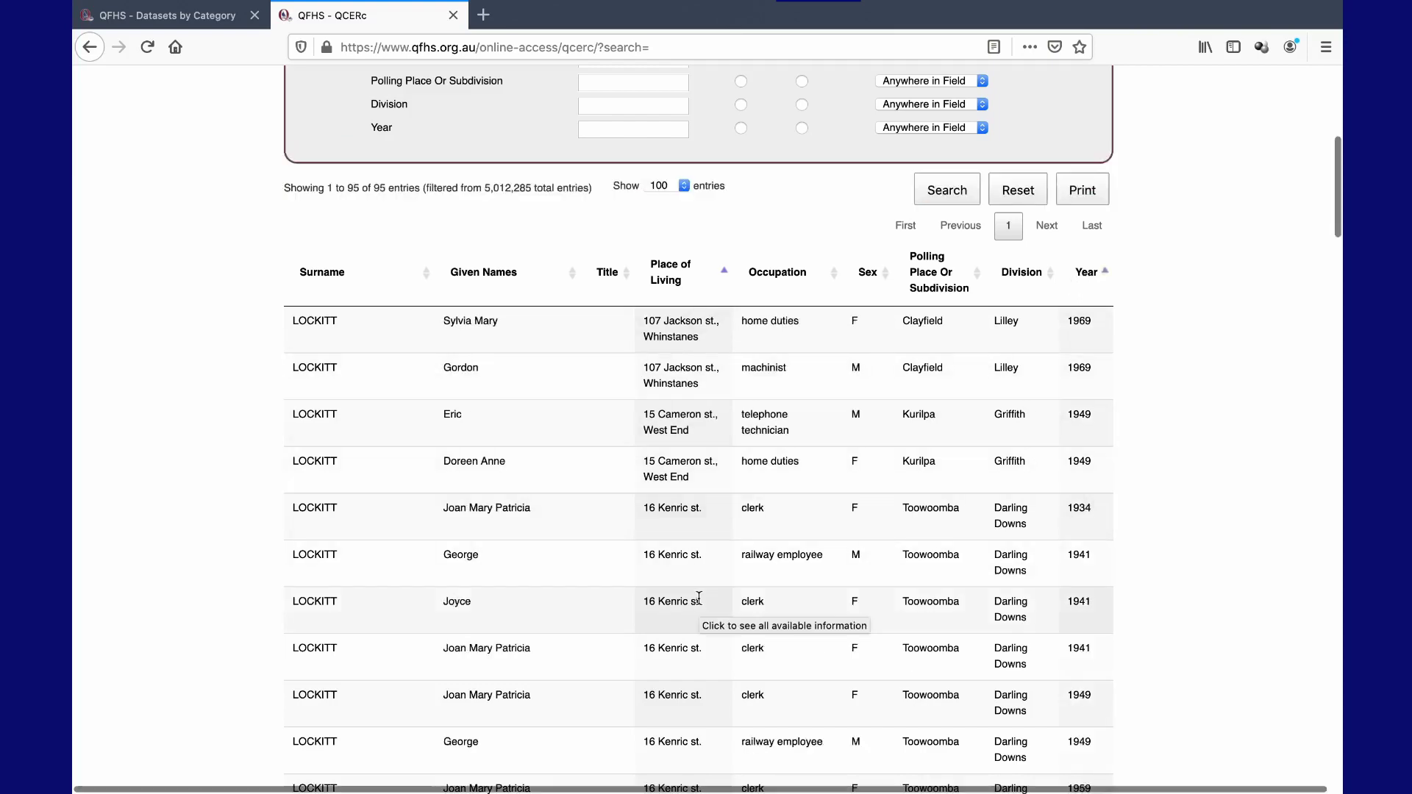
Look through the sorted results to follow the people listed at each address over the years.
{"action": "scroll", "coordinate": [699, 598], "scroll_direction": "down", "scroll_amount": 5}
{"action": "scroll", "coordinate": [698, 598], "scroll_direction": "down", "scroll_amount": 2}
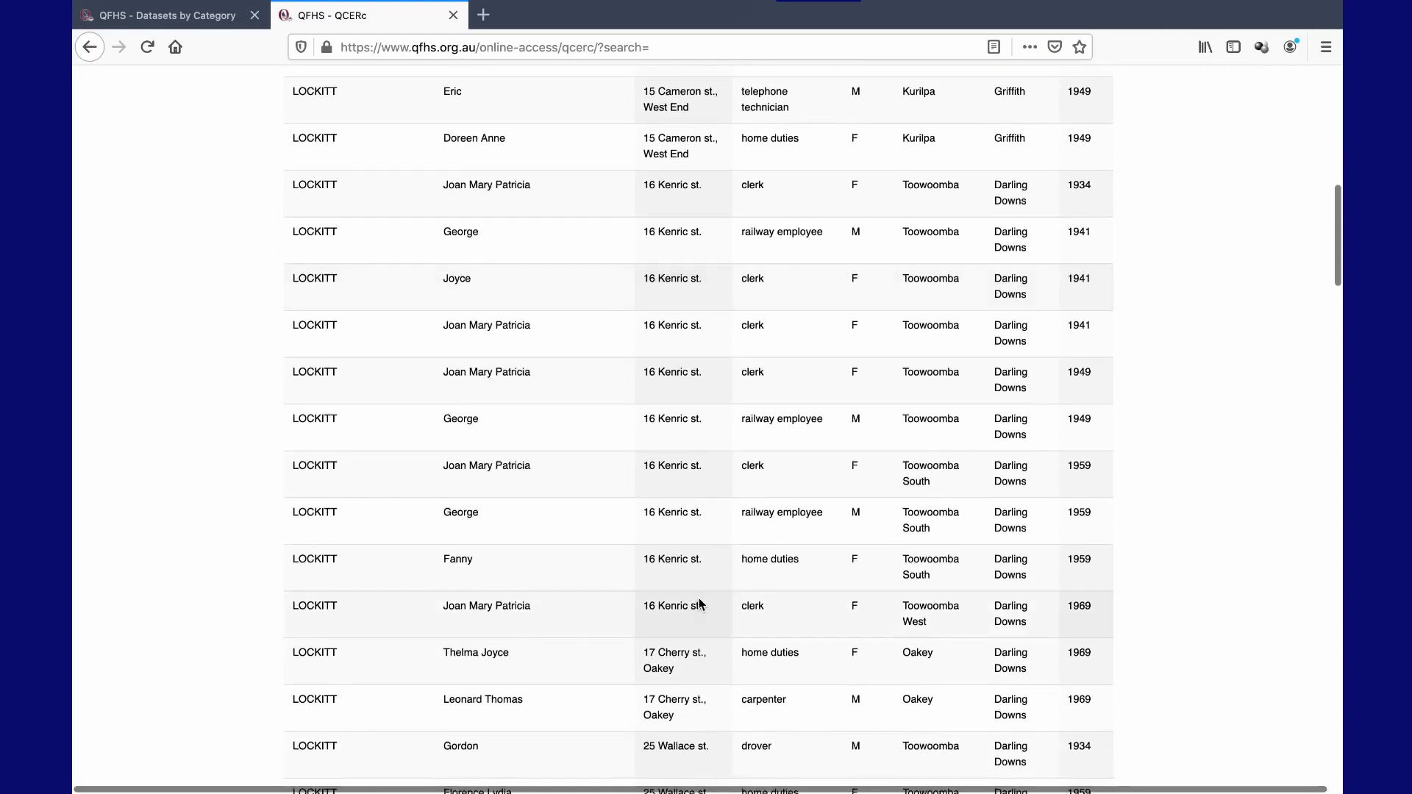
{"action": "scroll", "coordinate": [698, 603], "scroll_direction": "down", "scroll_amount": 6}
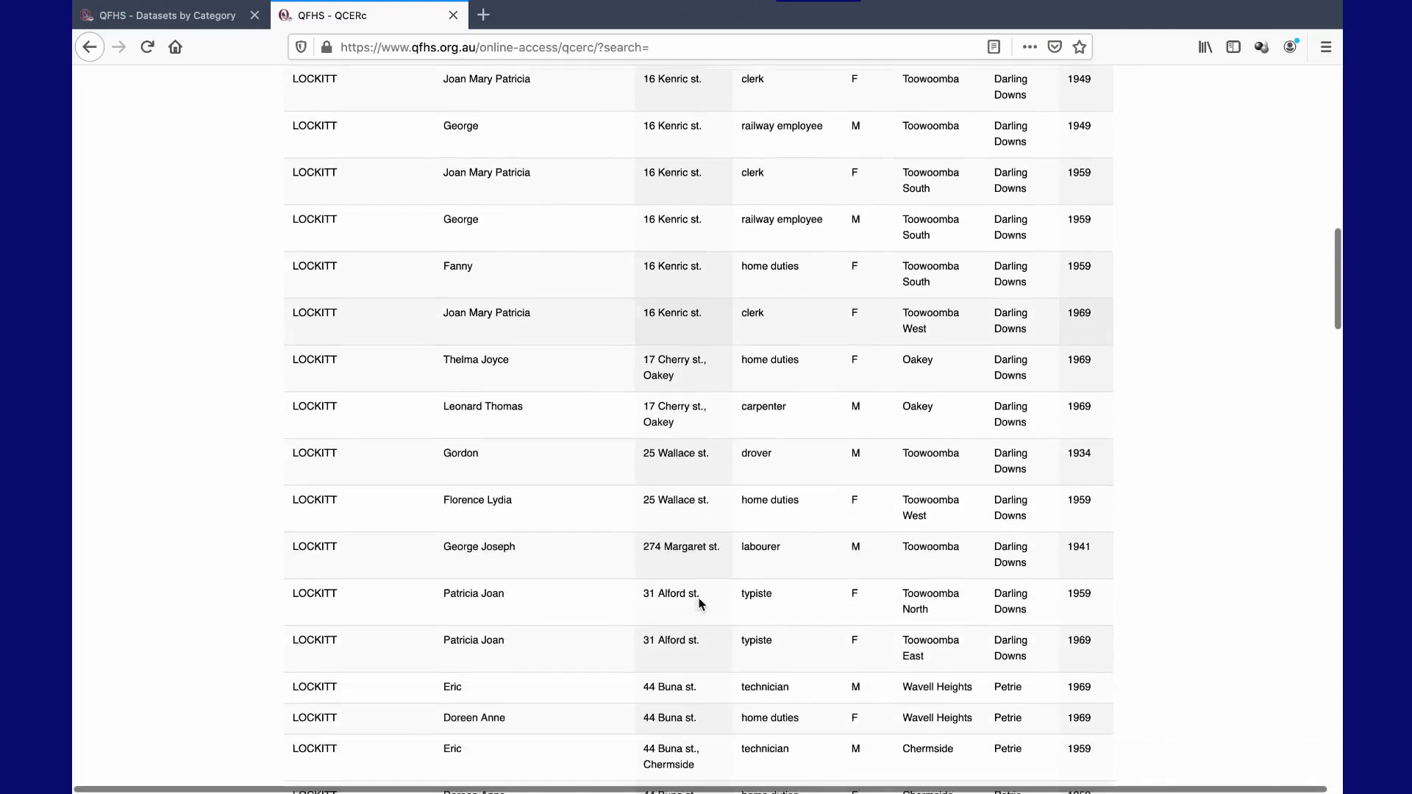
{"action": "scroll", "coordinate": [699, 603], "scroll_direction": "down", "scroll_amount": 13}
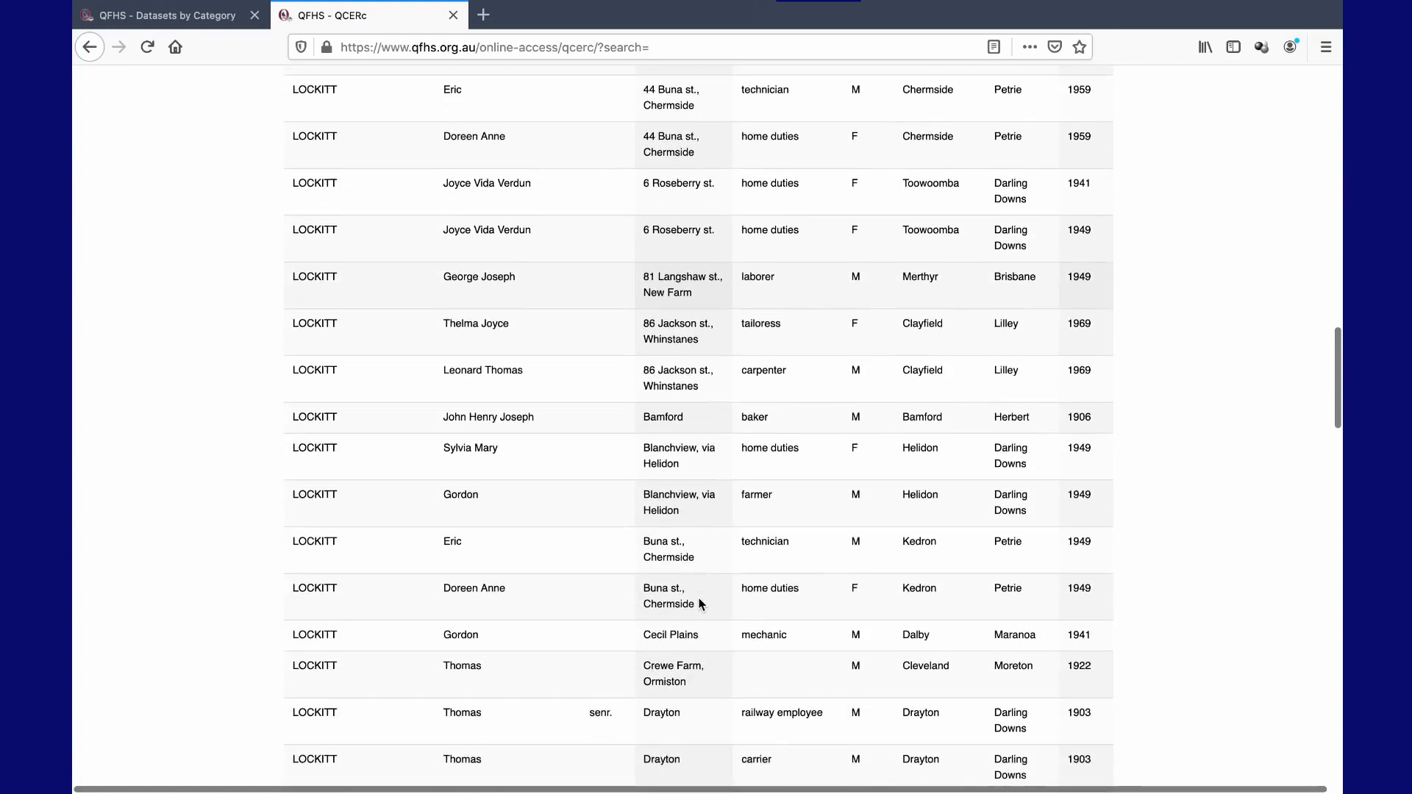
{"action": "scroll", "coordinate": [700, 603], "scroll_direction": "down", "scroll_amount": 15}
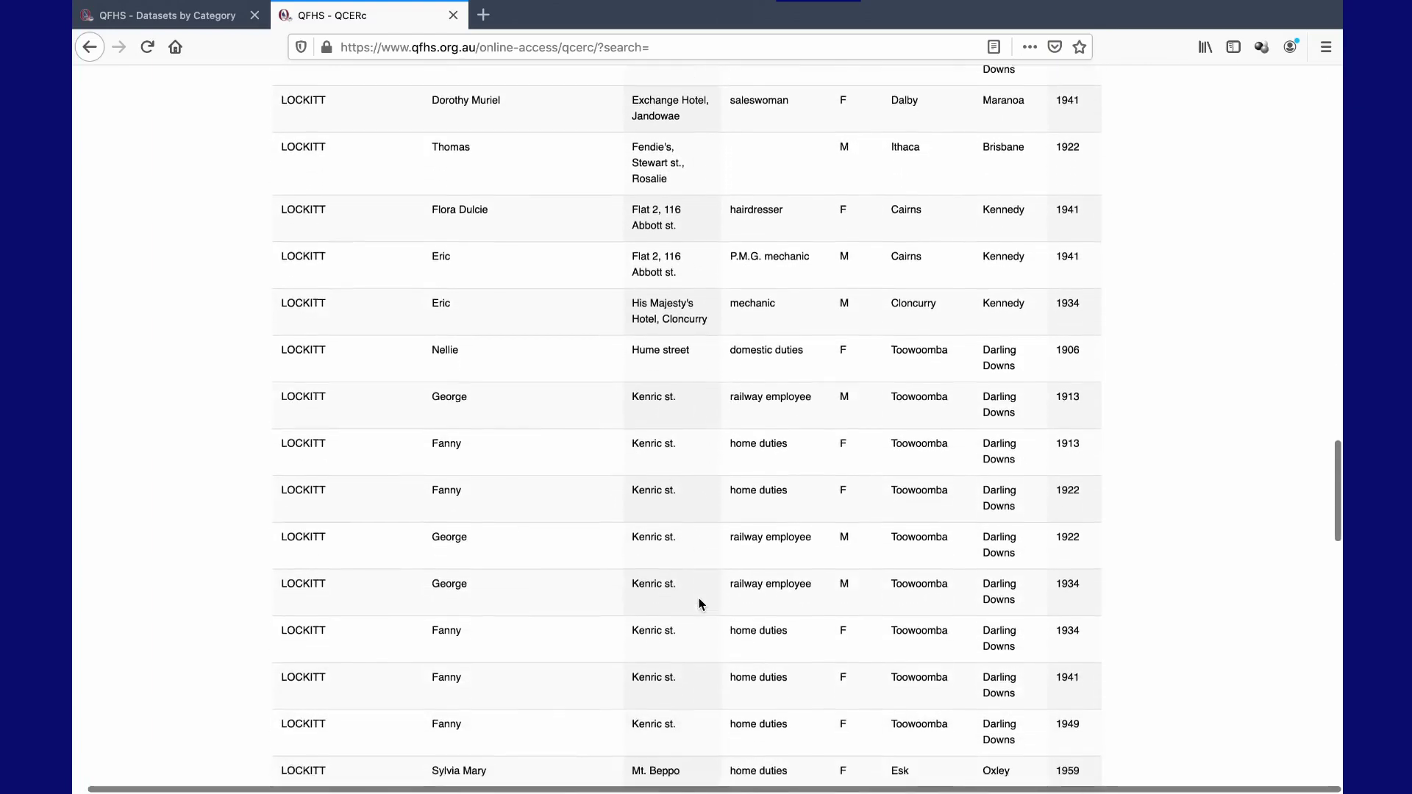
{"action": "scroll", "coordinate": [699, 603], "scroll_direction": "down", "scroll_amount": 2}
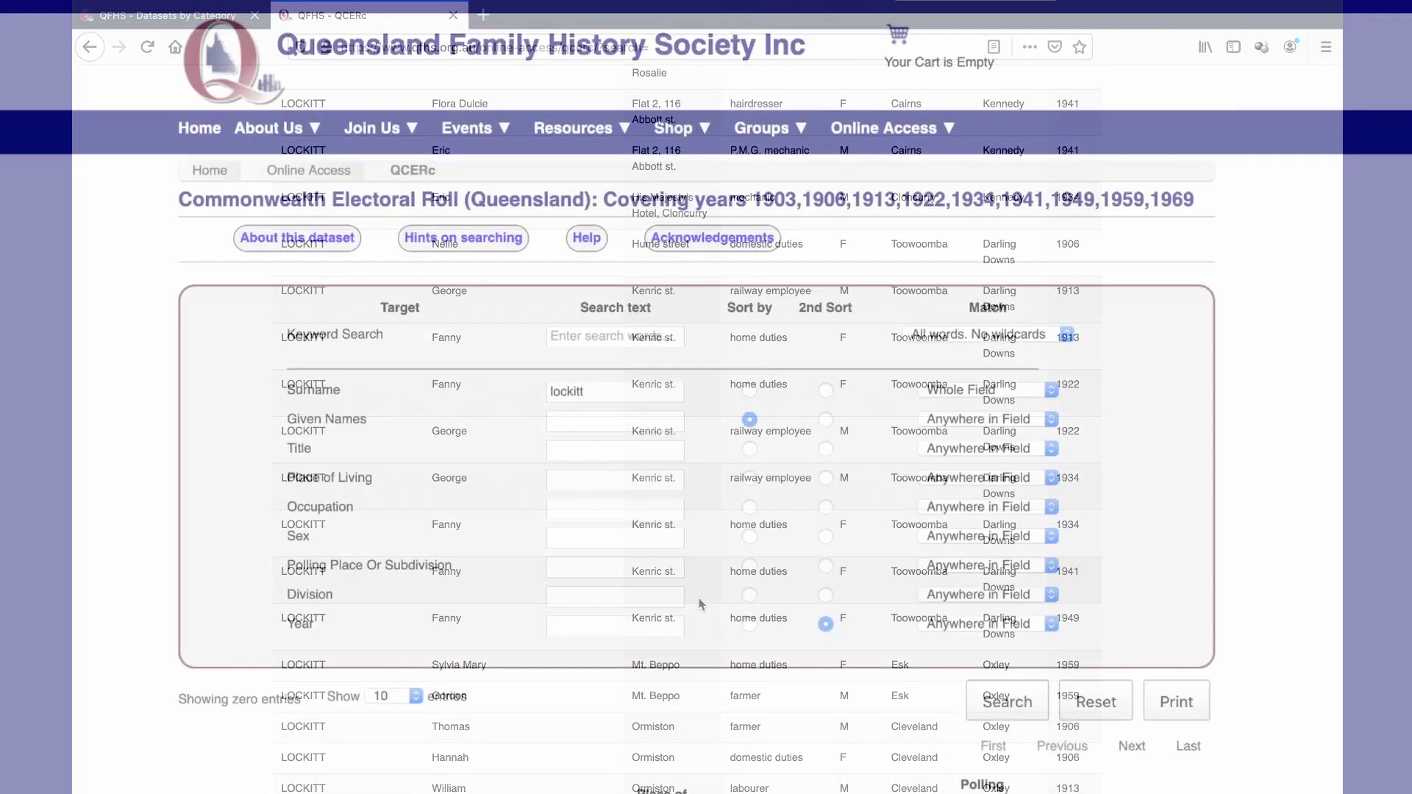
Run the electoral roll search sorted by Given Names and Year, and print its results page by page for pages 1 and 2.
{"action": "left_click", "coordinate": [1005, 703]}
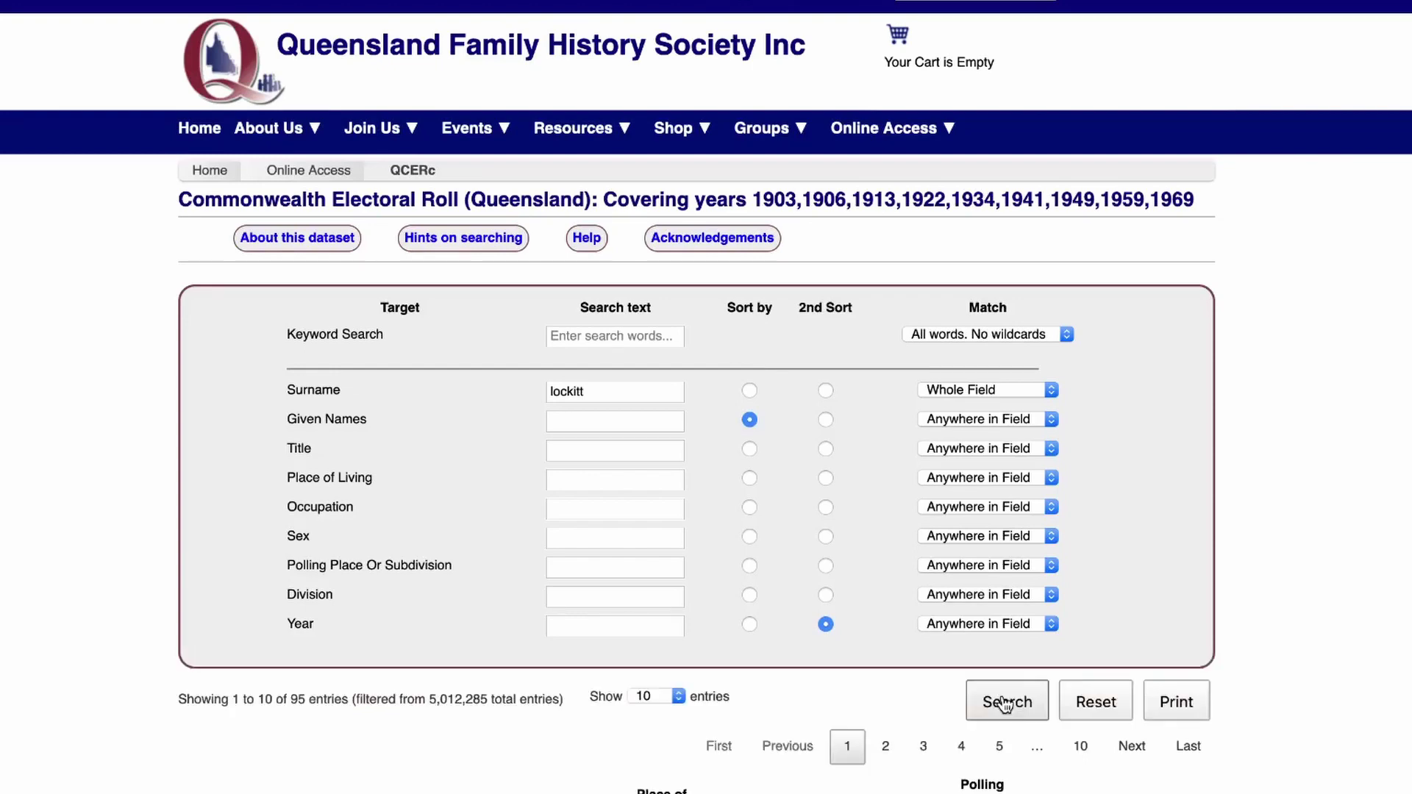
{"action": "scroll", "coordinate": [1005, 703], "scroll_direction": "down", "scroll_amount": 5}
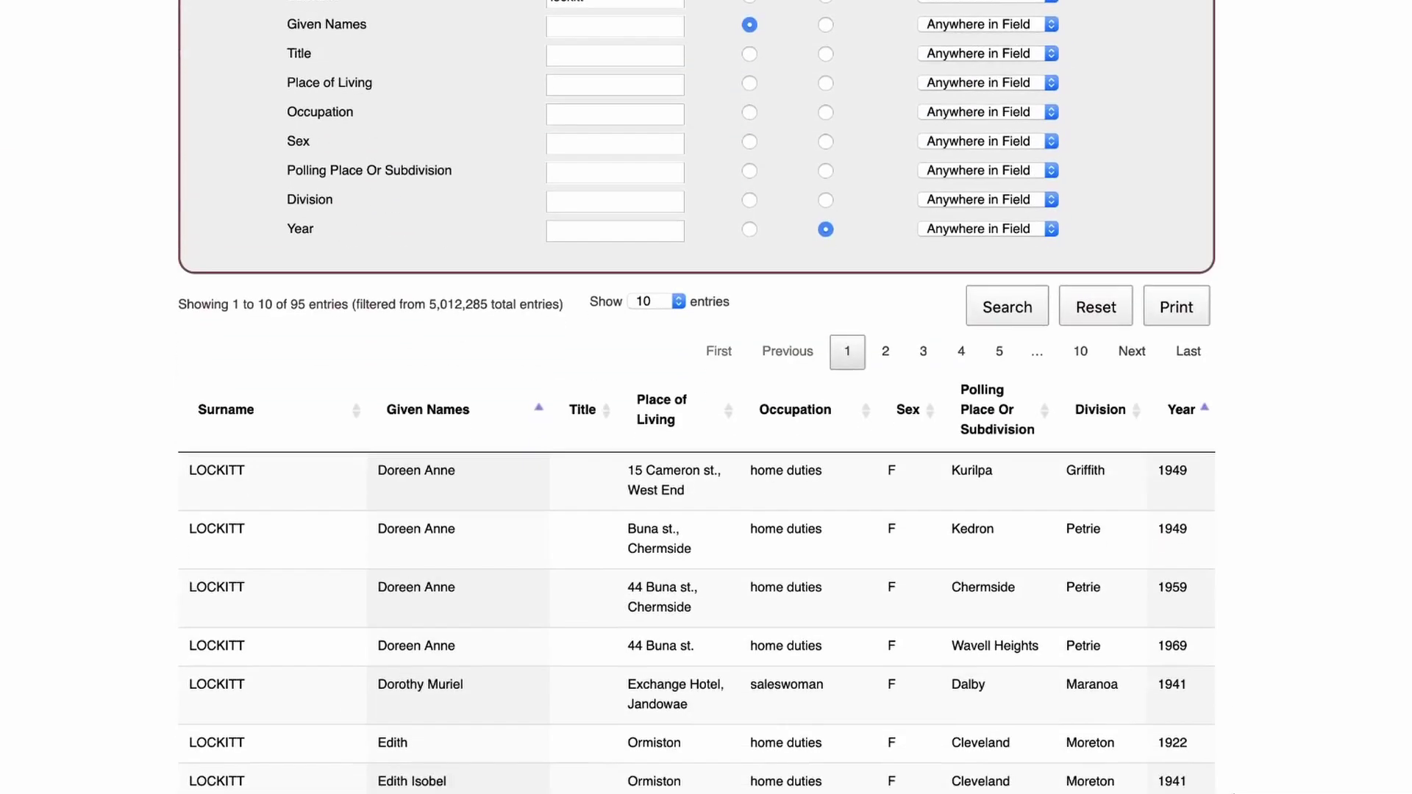
{"action": "left_click", "coordinate": [1177, 307]}
{"action": "left_click", "coordinate": [885, 352]}
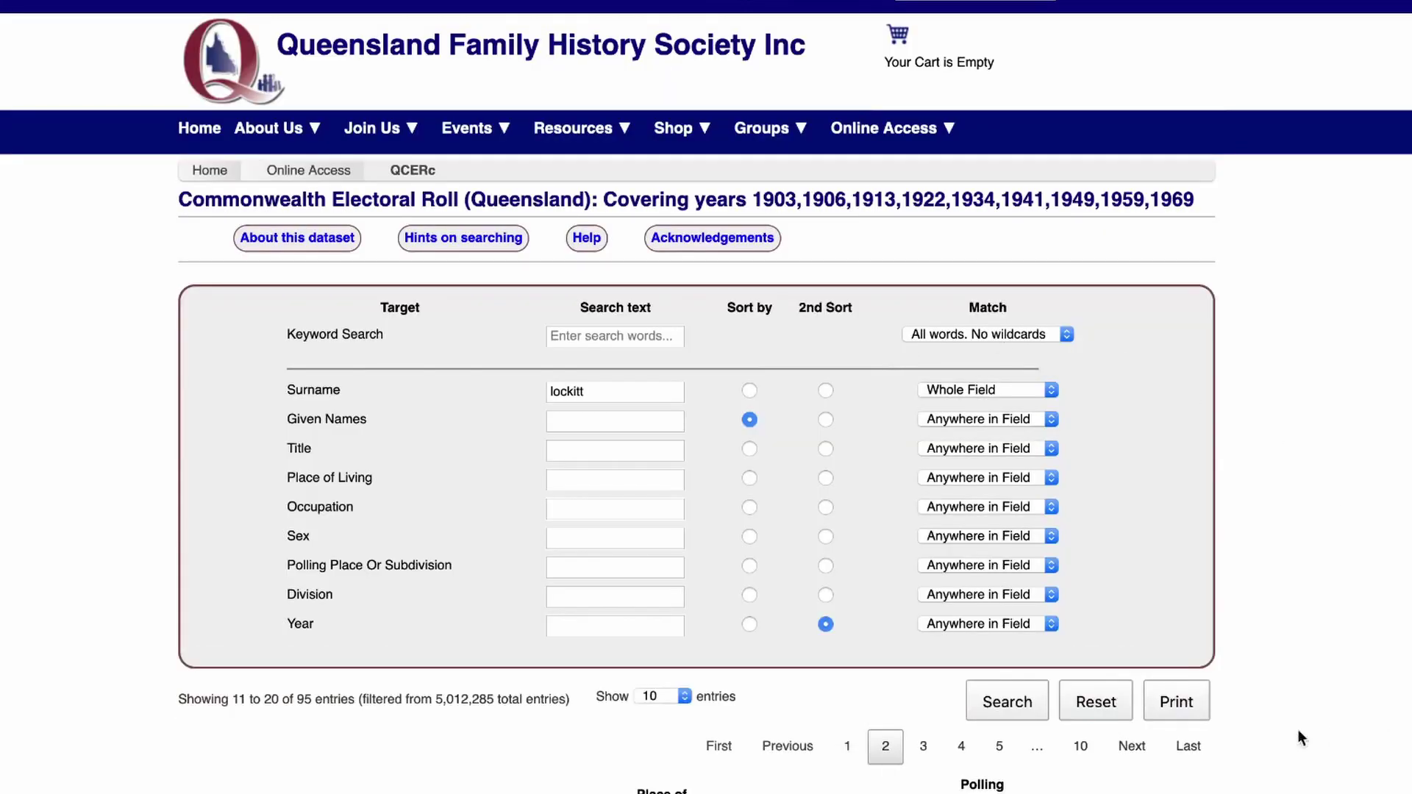
{"action": "left_click", "coordinate": [1174, 699]}
Show 100 entries per page and print the complete results list.
{"action": "left_click", "coordinate": [683, 696]}
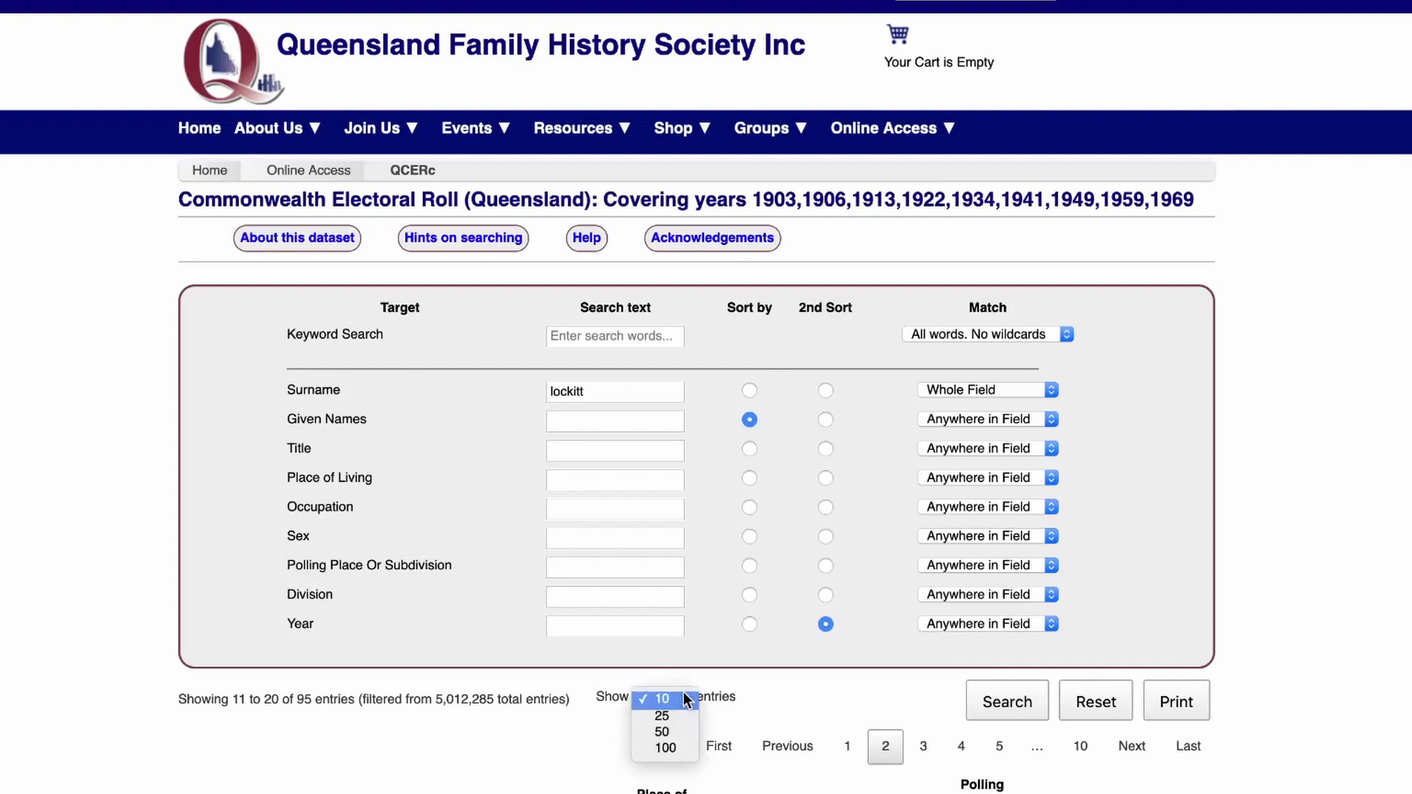
{"action": "left_click", "coordinate": [664, 748]}
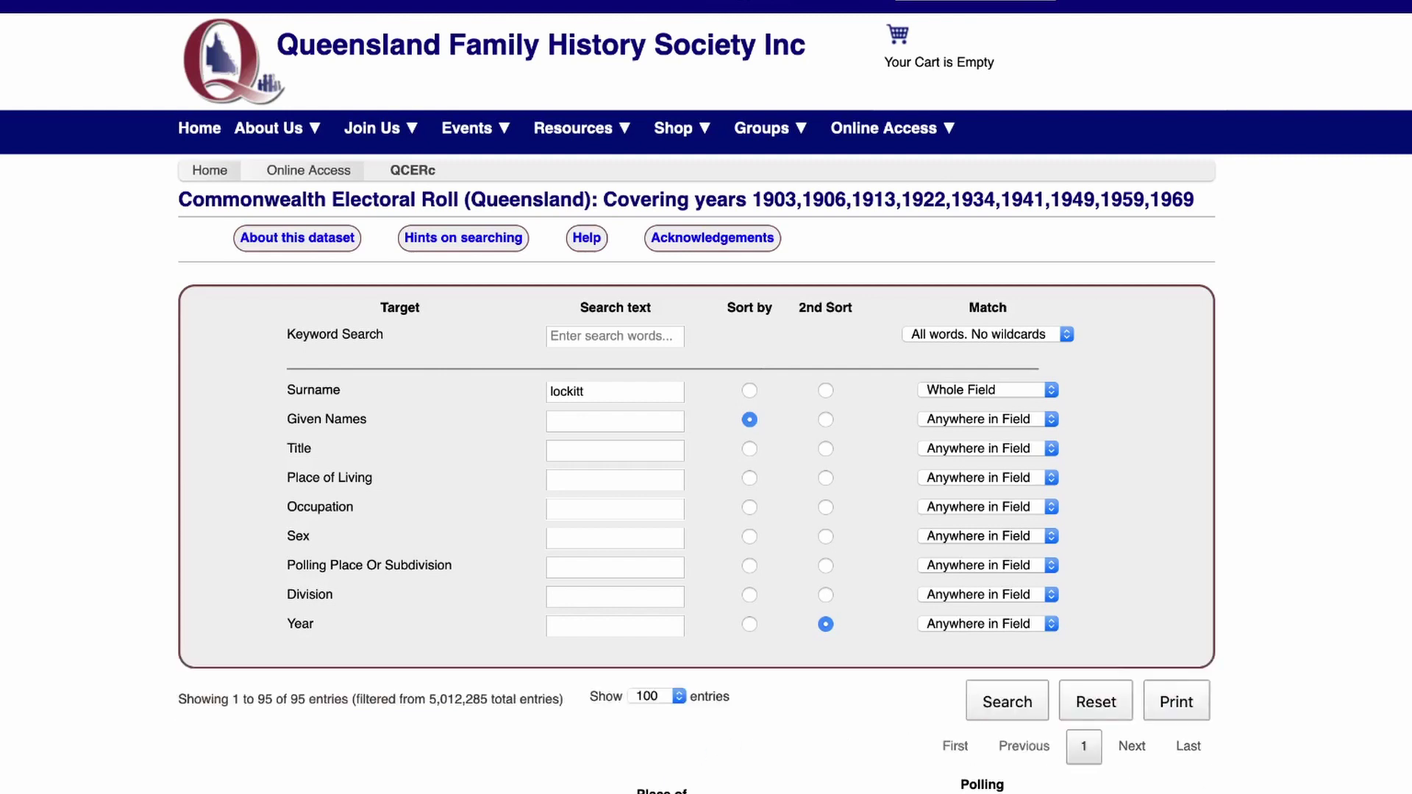
{"action": "left_click", "coordinate": [1184, 699]}
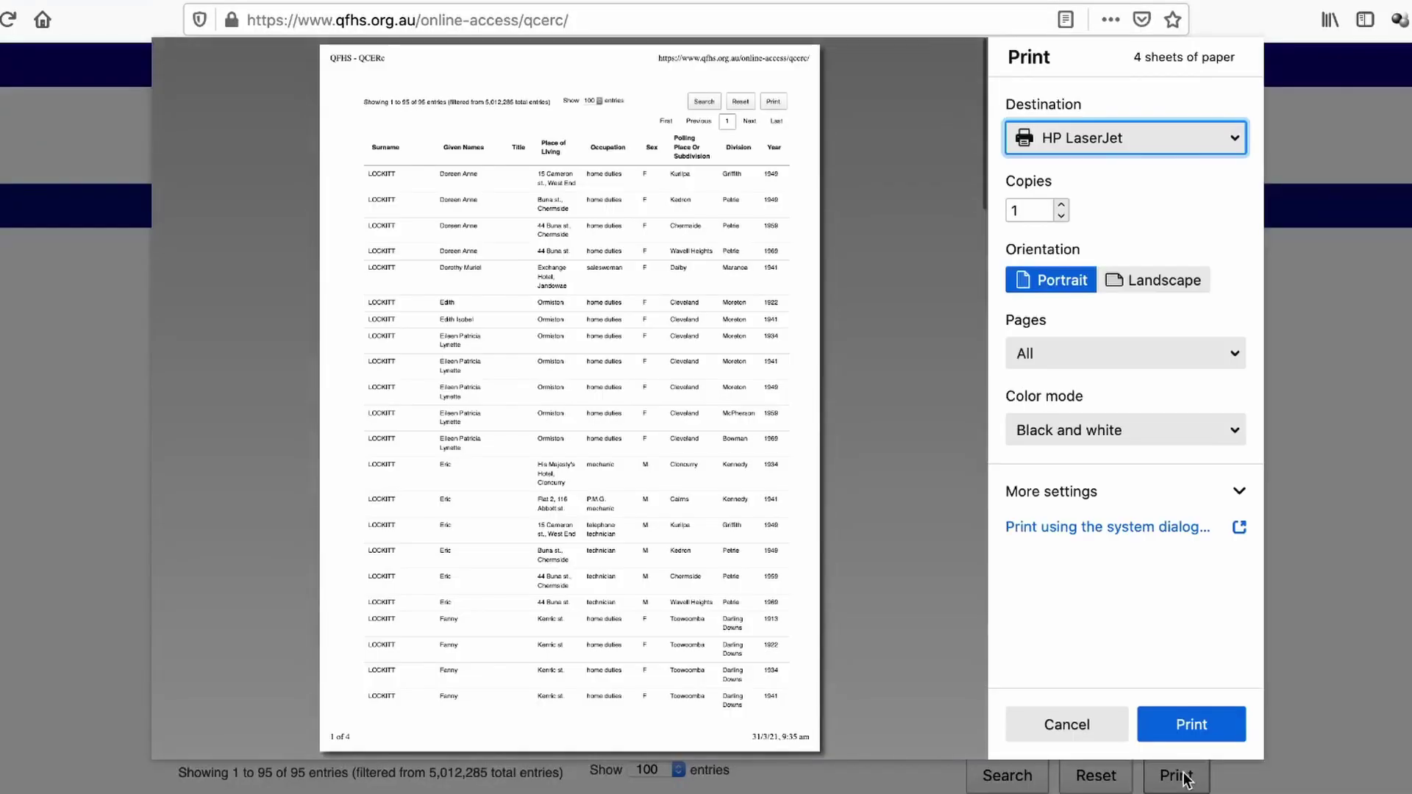
{"action": "left_click", "coordinate": [1188, 725]}
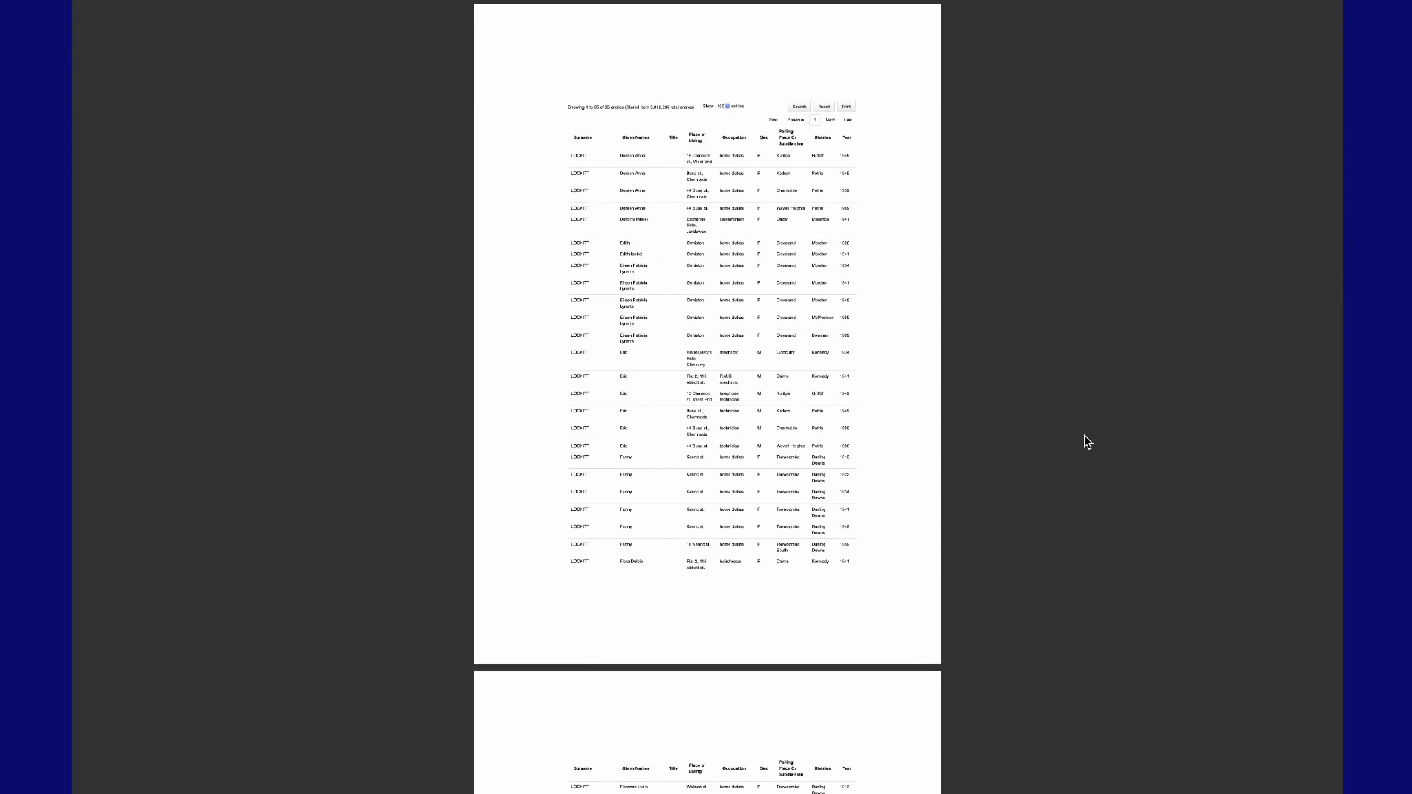
Look through the printed results document to its last page.
{"action": "scroll", "coordinate": [1084, 435], "scroll_direction": "down", "scroll_amount": 10}
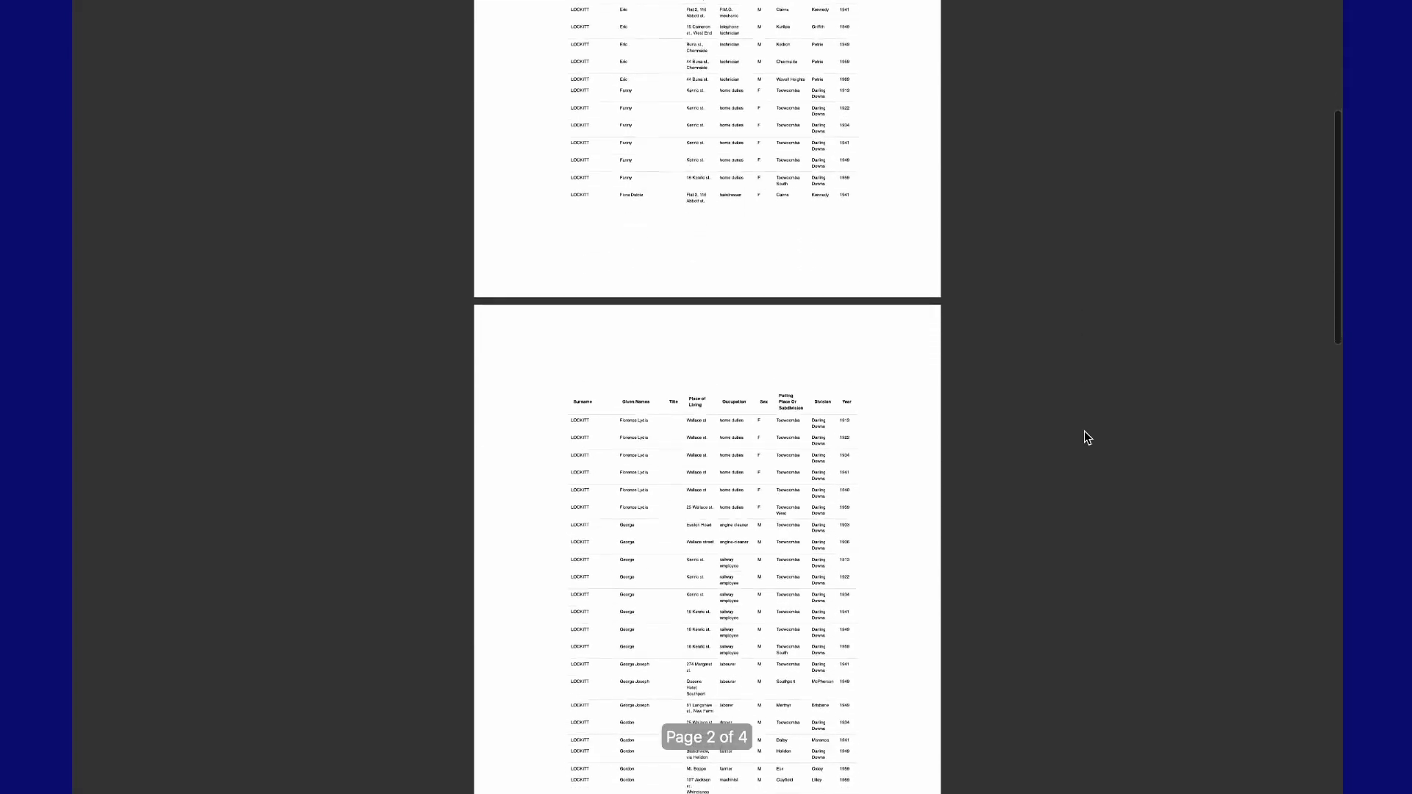
{"action": "scroll", "coordinate": [1084, 430], "scroll_direction": "down", "scroll_amount": 7}
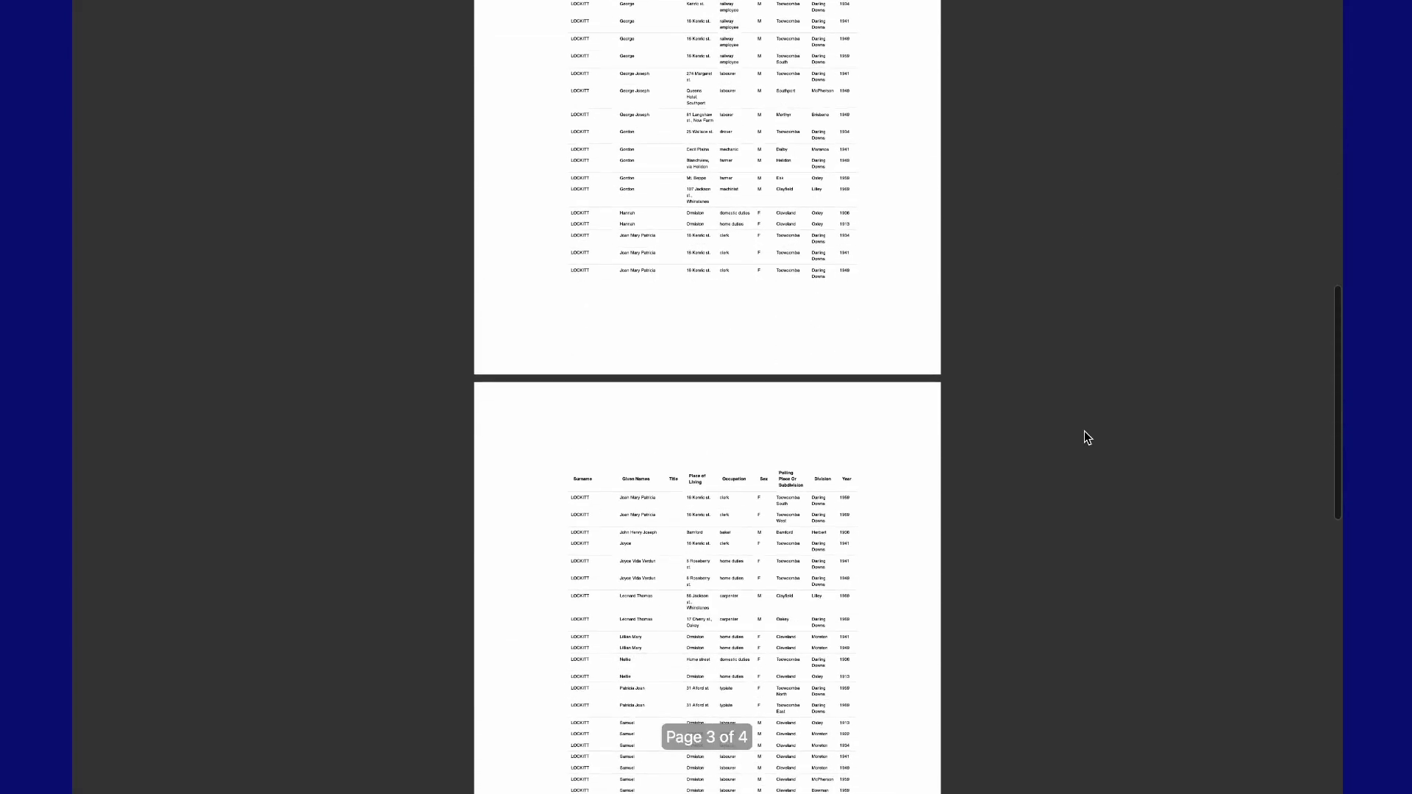
{"action": "scroll", "coordinate": [1084, 427], "scroll_direction": "down", "scroll_amount": 11}
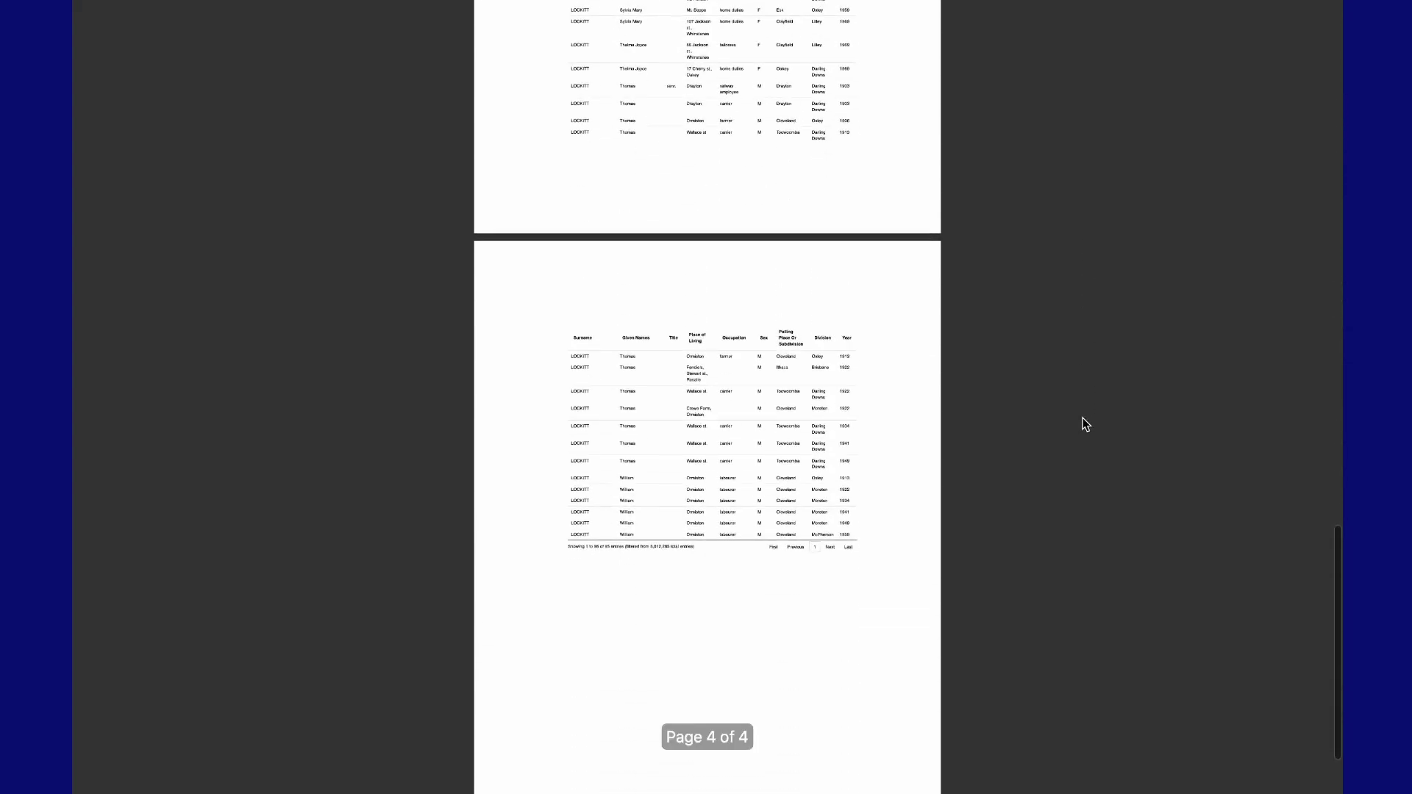
{"action": "scroll", "coordinate": [1082, 417], "scroll_direction": "down", "scroll_amount": 2}
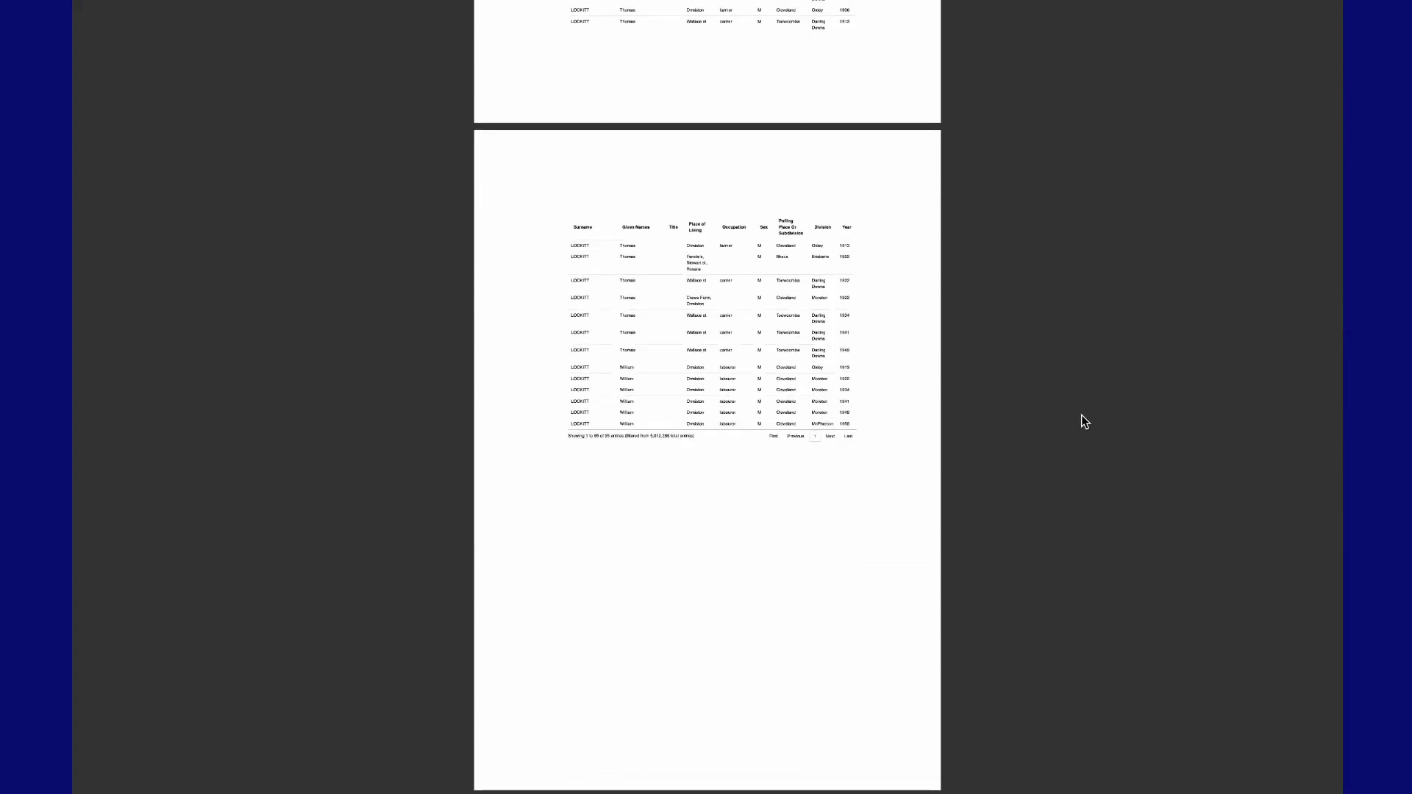